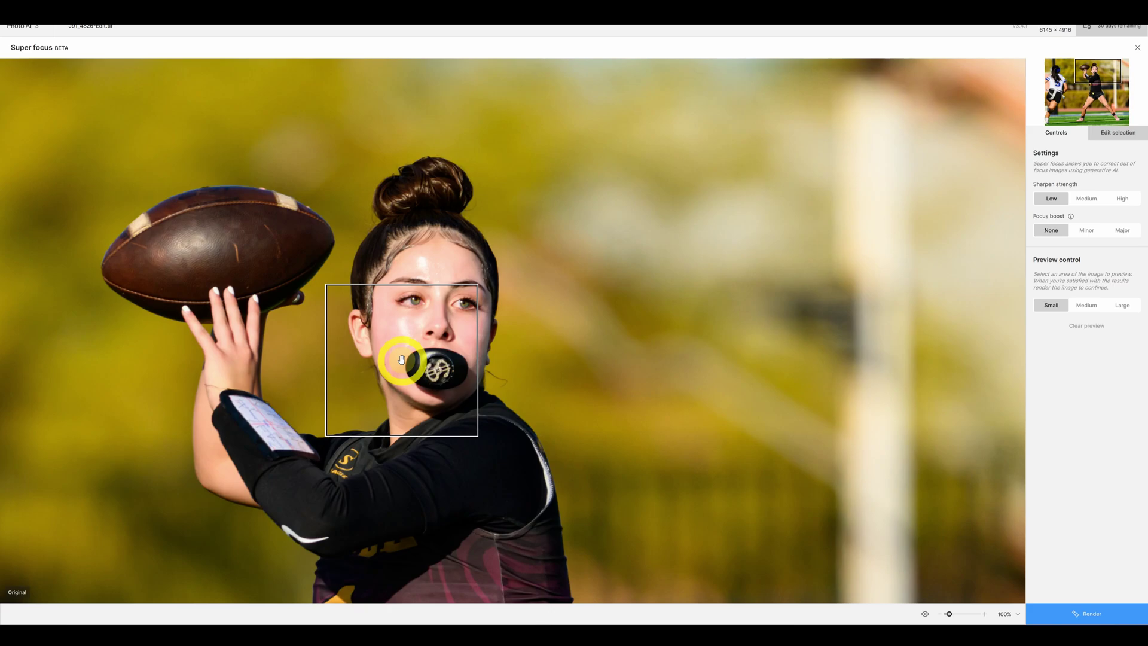
# Preview Super focus at Low sharpen strength with no focus boost on the player's face and on her raised forearm.
pyautogui.moveTo(401, 359); pyautogui.dragTo(422, 305)
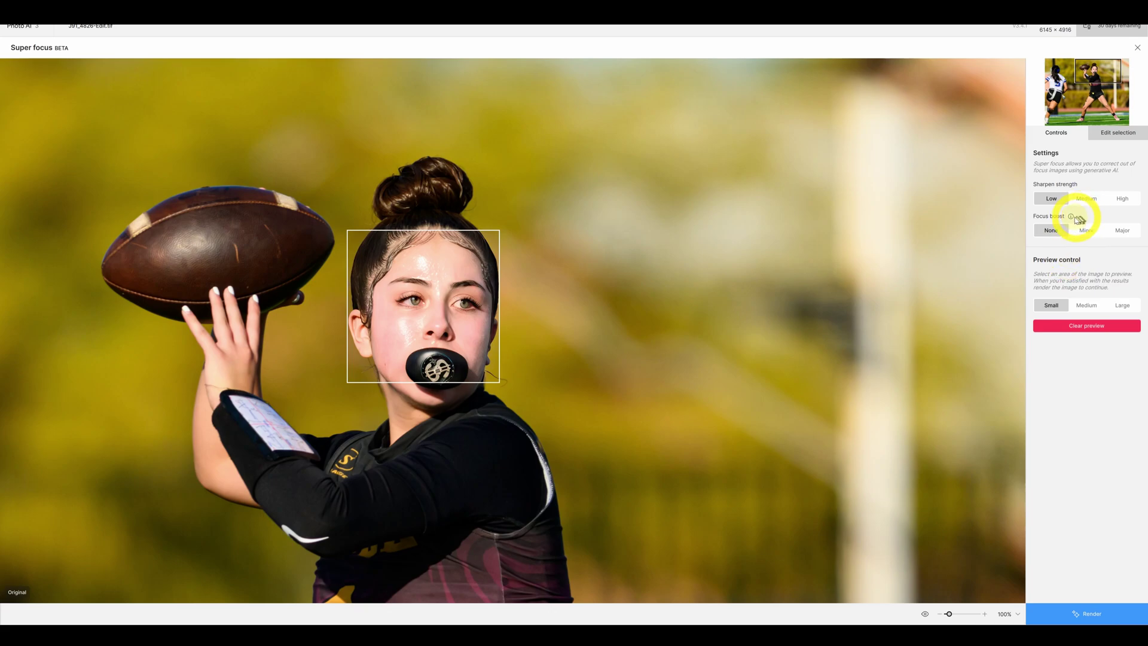
pyautogui.moveTo(1073, 219)
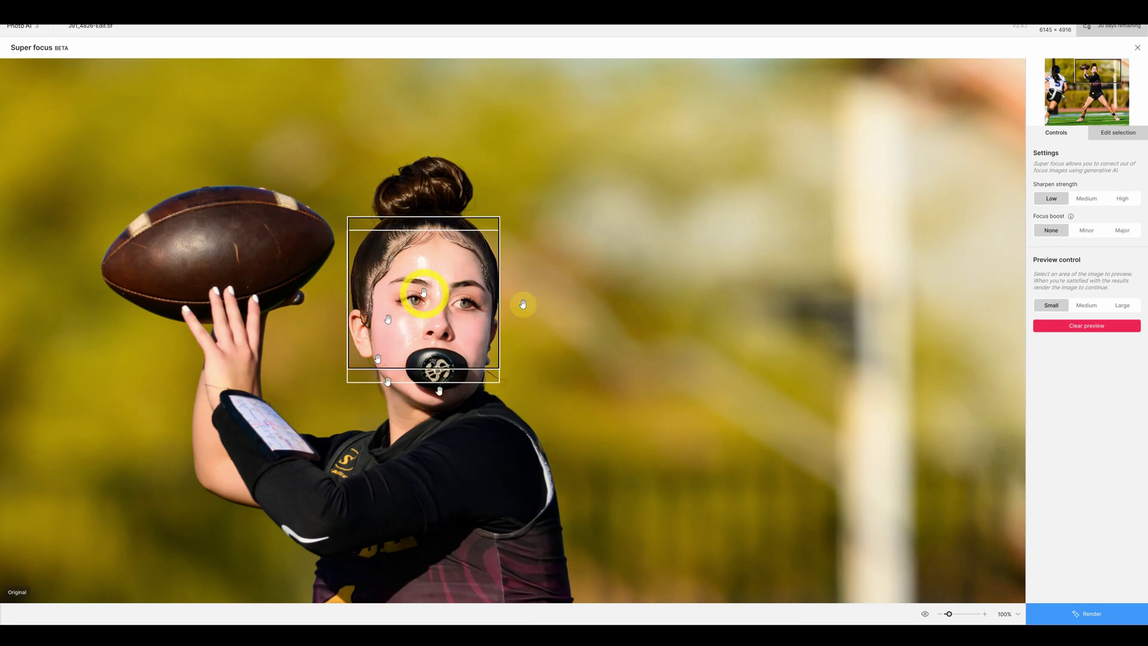
pyautogui.click(219, 416)
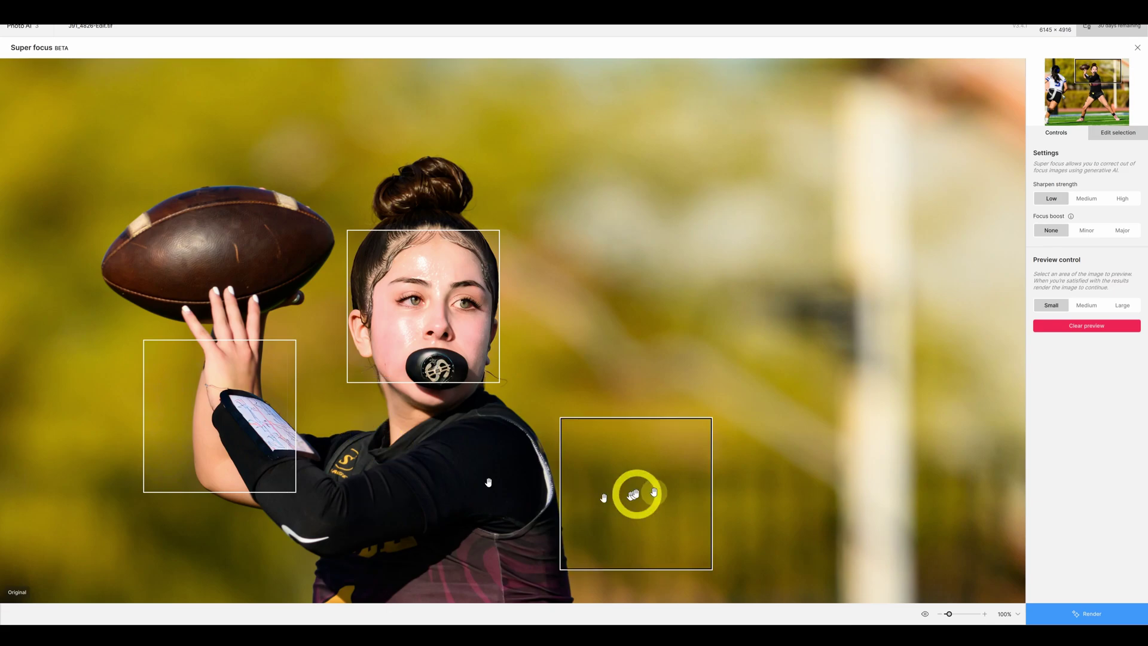
pyautogui.click(708, 425)
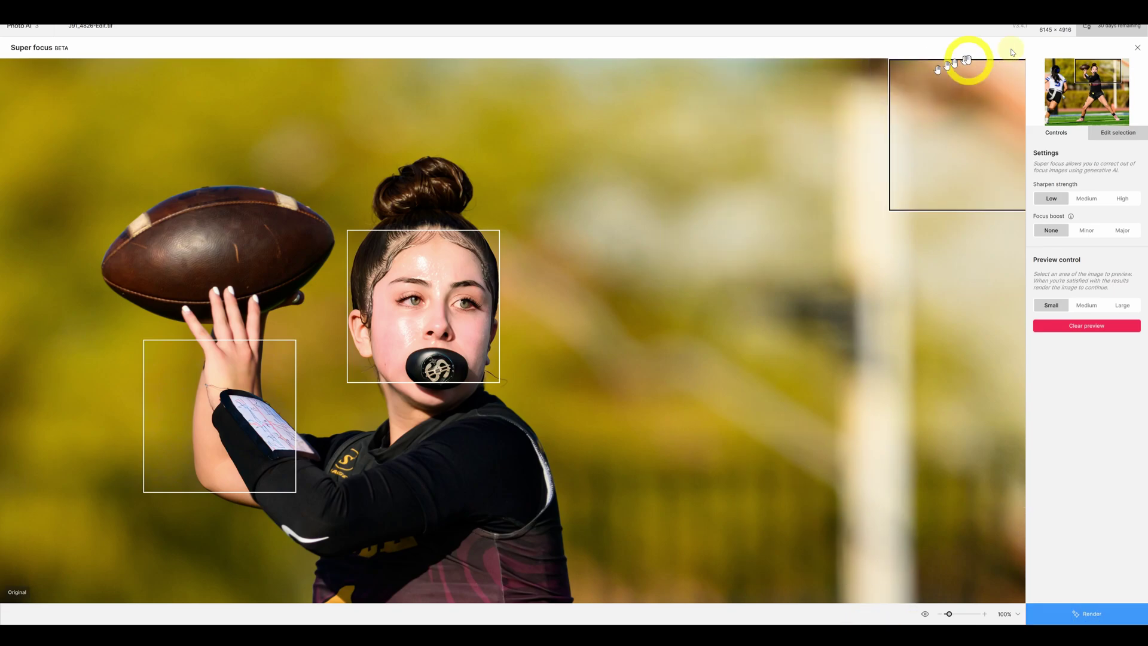
pyautogui.moveTo(1072, 37)
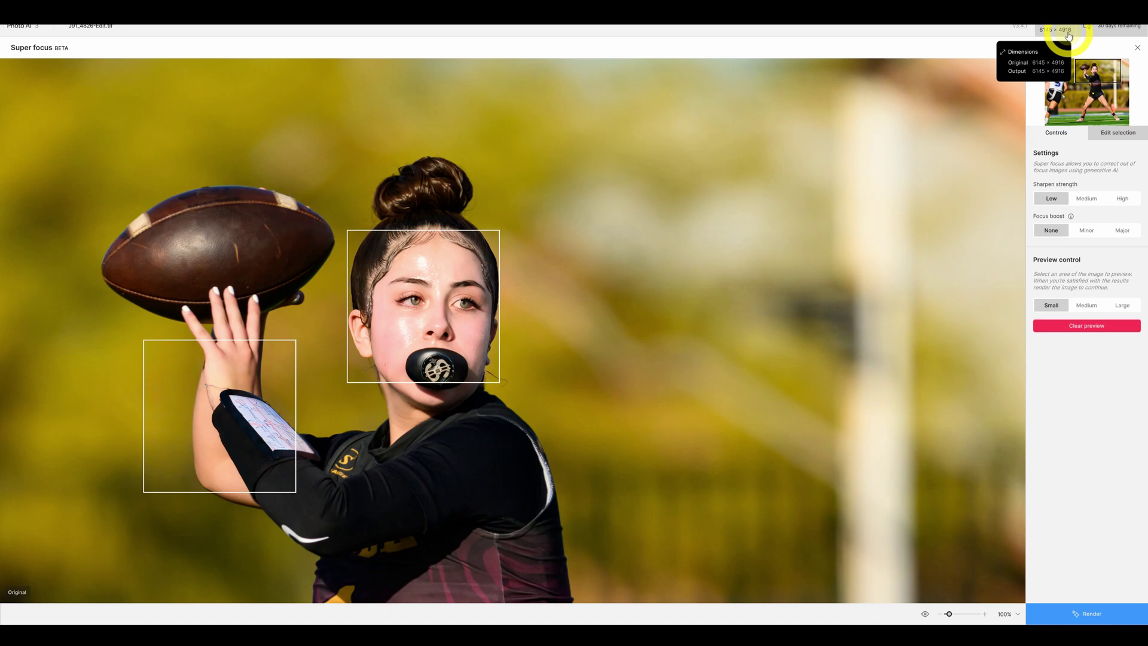
# Try to render Super focus on the entire image at Low sharpen strength, and leave Super focus.
pyautogui.click(1078, 615)
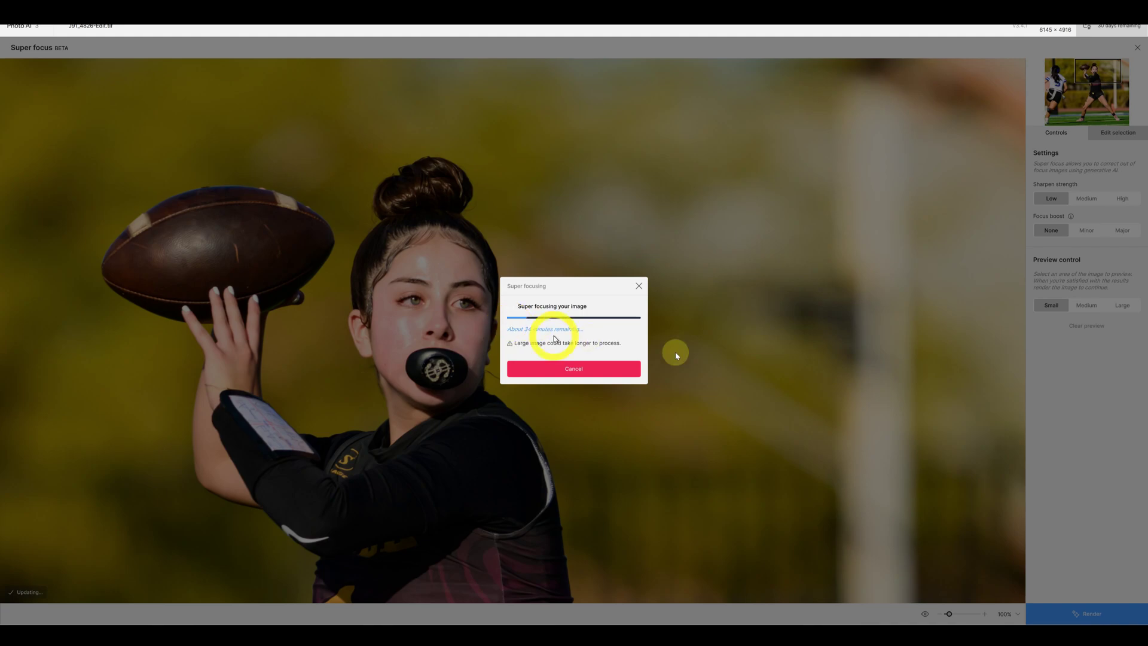
pyautogui.click(656, 431)
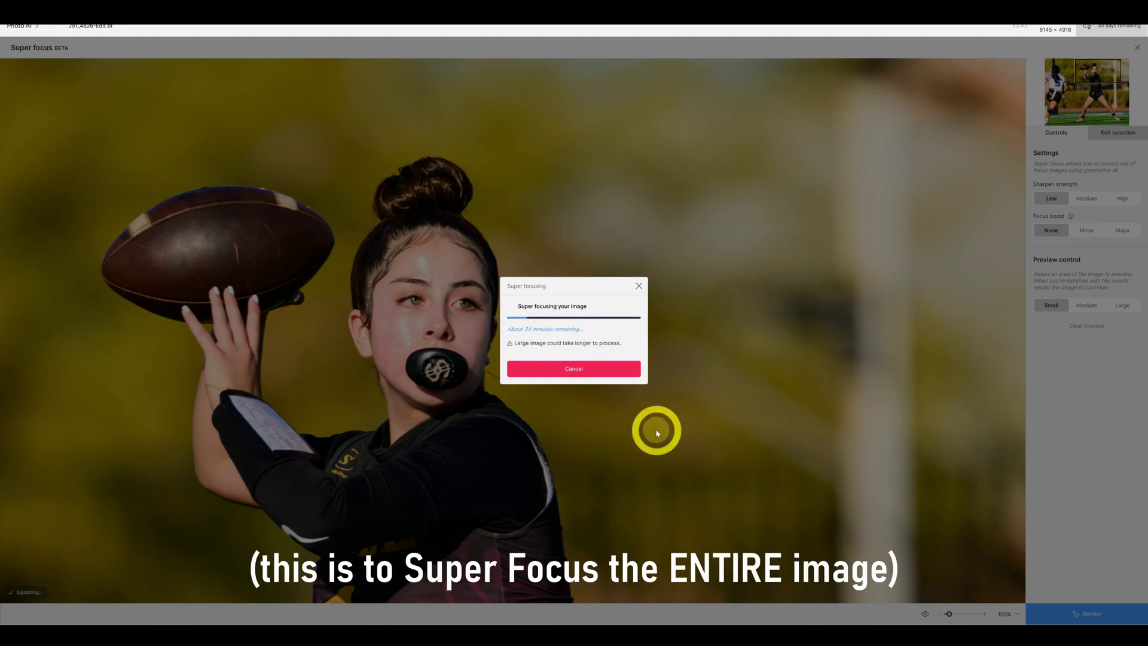
pyautogui.click(566, 373)
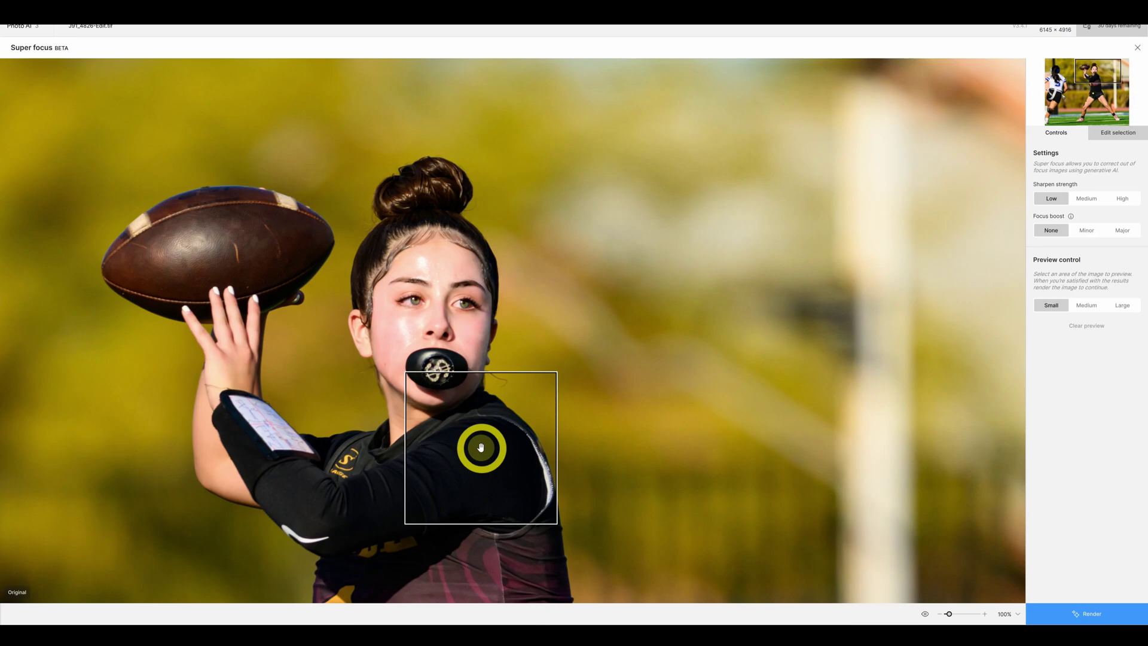
pyautogui.moveTo(481, 447); pyautogui.dragTo(364, 431)
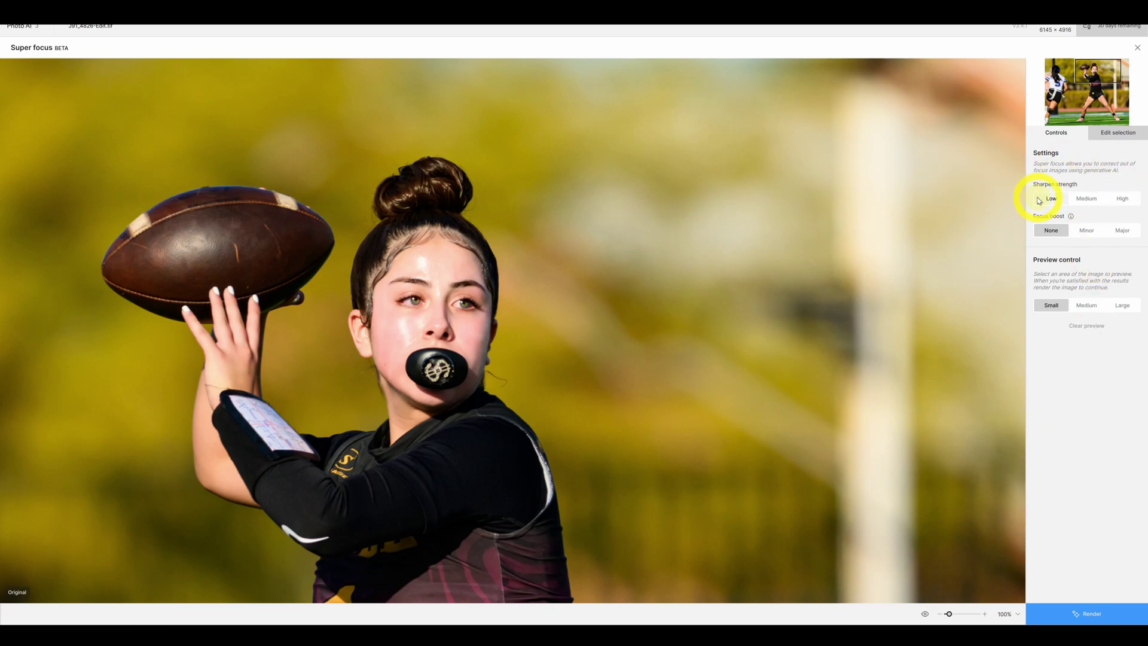
pyautogui.click(1136, 48)
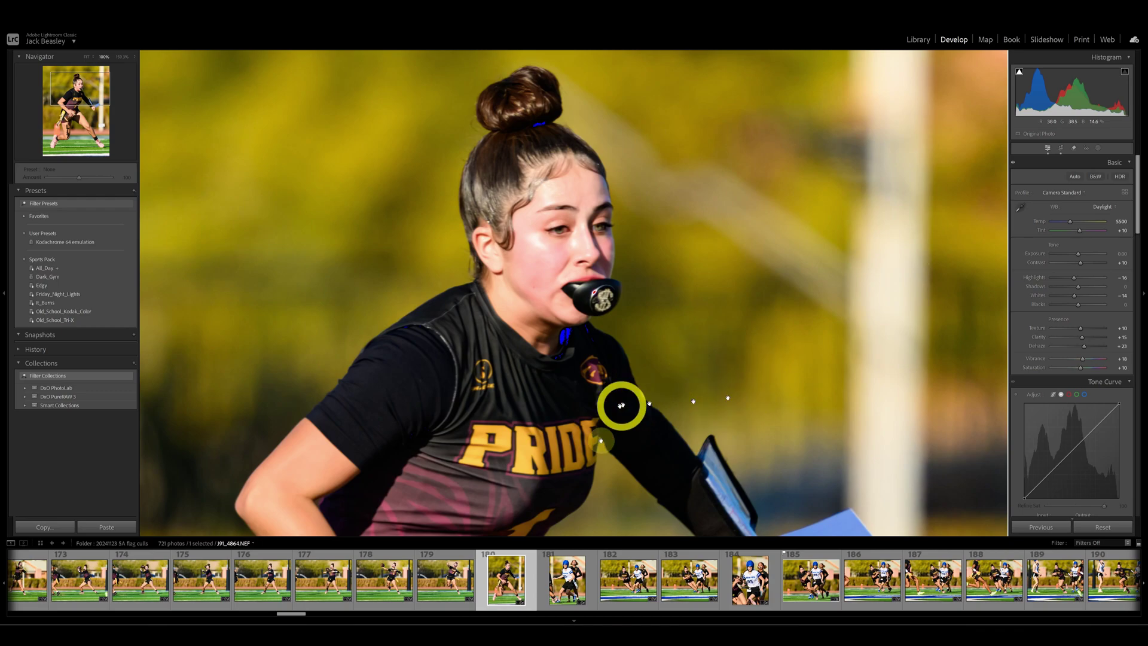
# Open the Lightroom photo J91_4864.NEF in Topaz Photo AI, framed on the player's face and upper body.
pyautogui.rightClick(514, 579)
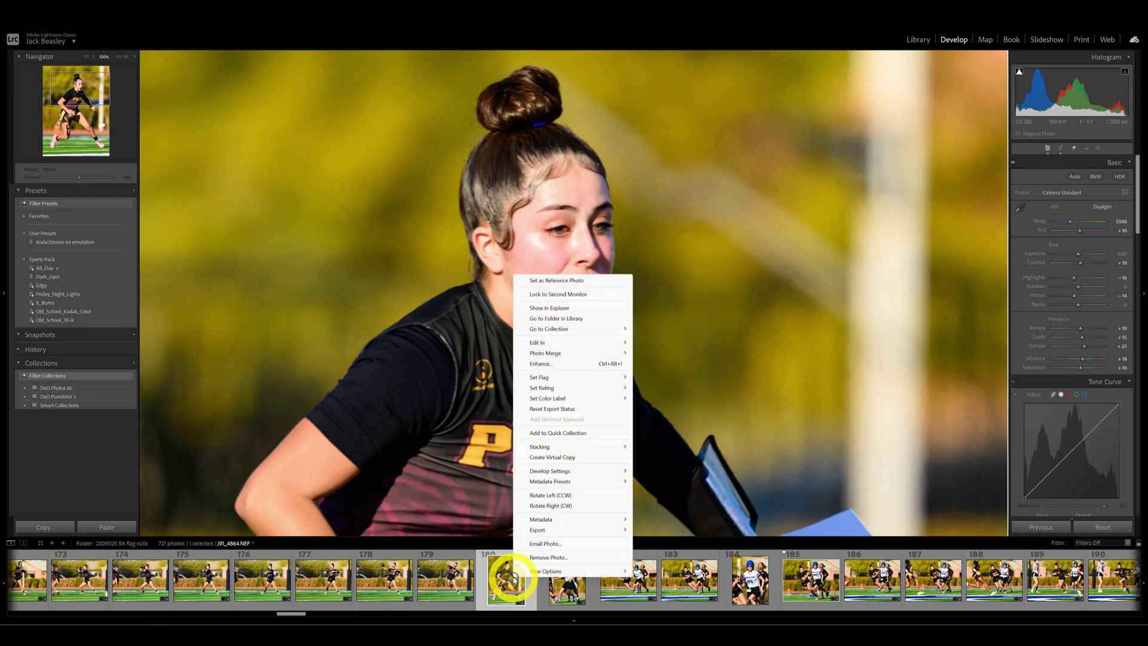
pyautogui.click(550, 352)
pyautogui.click(500, 335)
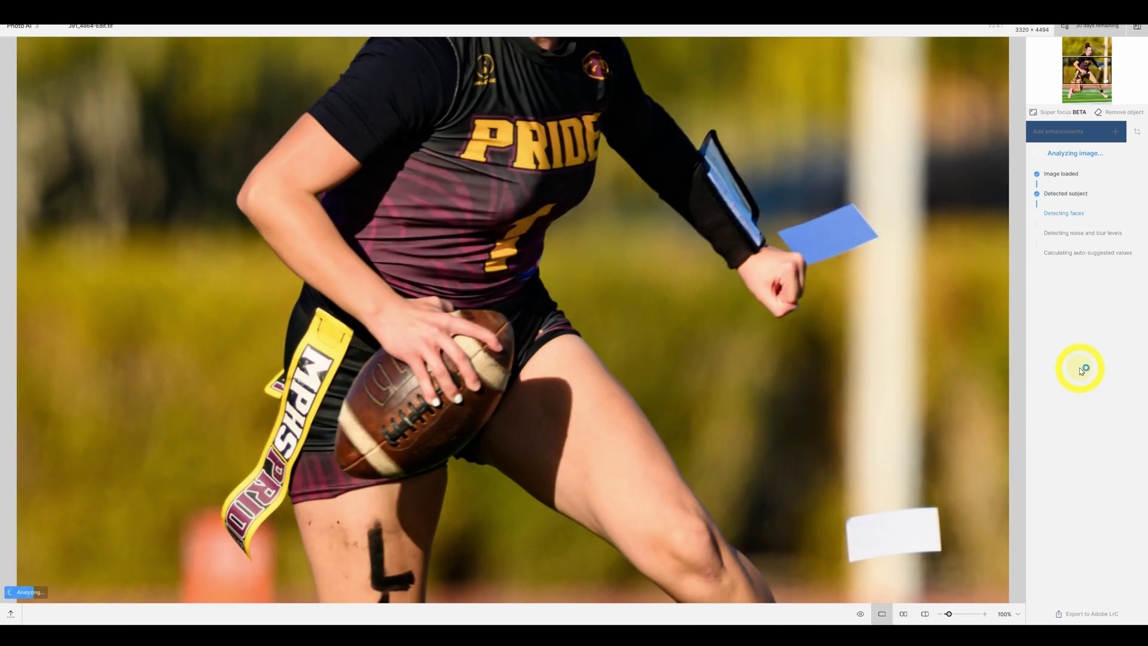
pyautogui.click(1087, 55)
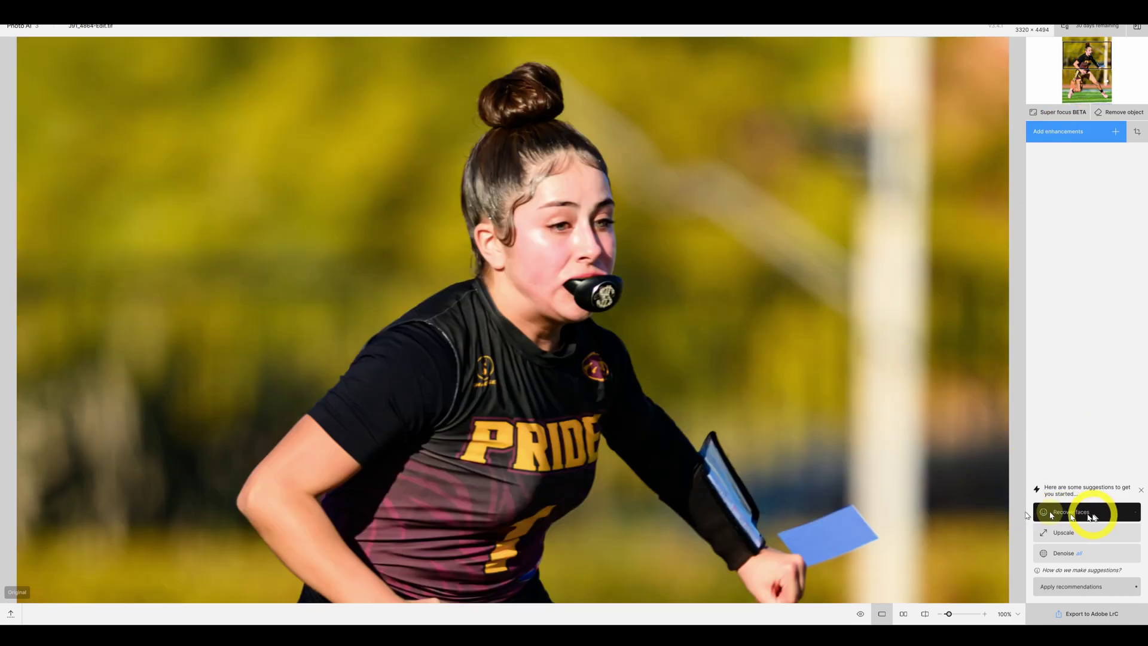
# Try Recover faces on the player's face, comparing it with the original, and remove the enhancement.
pyautogui.click(1069, 512)
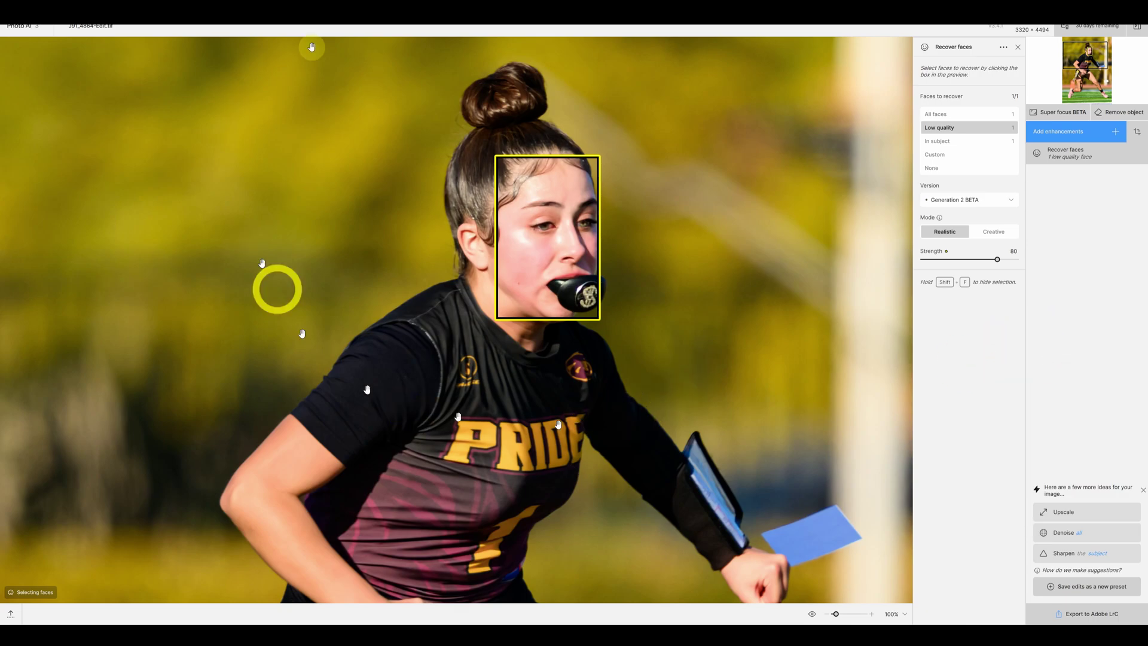
pyautogui.click(1110, 157)
pyautogui.click(1112, 156)
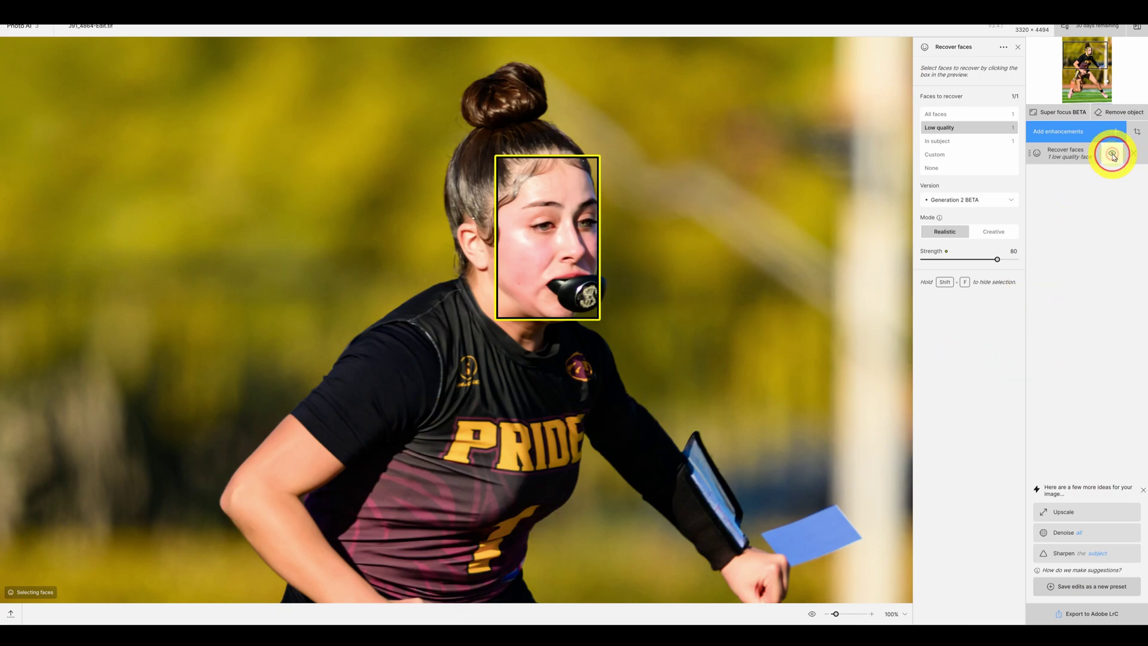
pyautogui.click(1113, 155)
pyautogui.click(1112, 155)
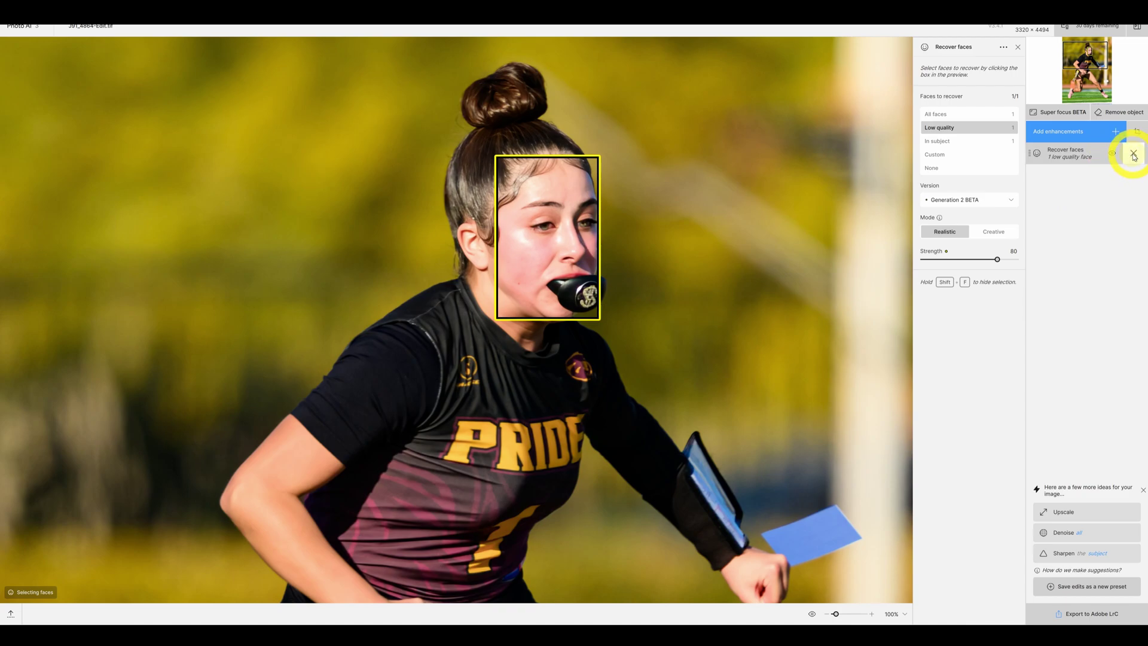
pyautogui.click(1134, 156)
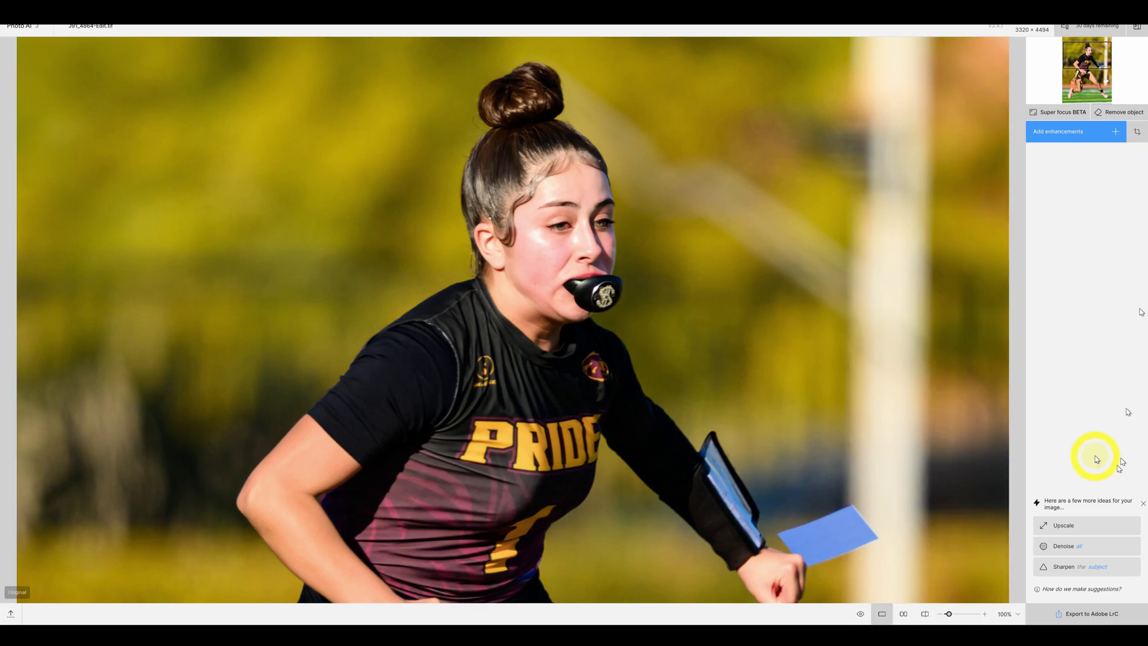
# Sharpen the subject using the Lens blur v2 model.
pyautogui.click(1070, 565)
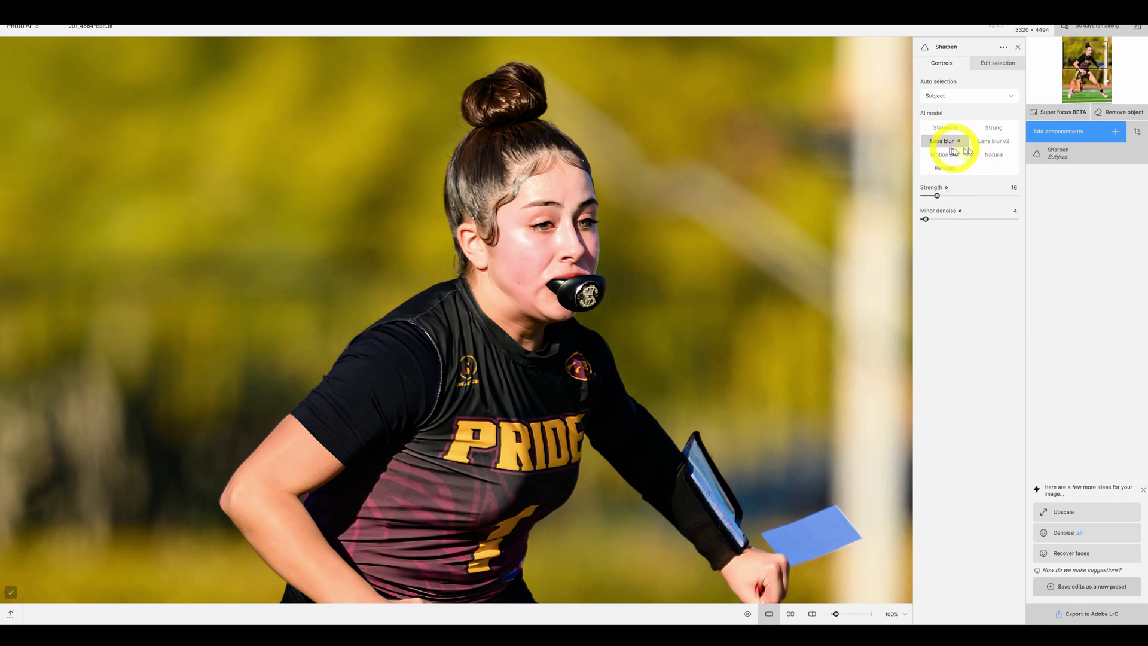
pyautogui.click(989, 143)
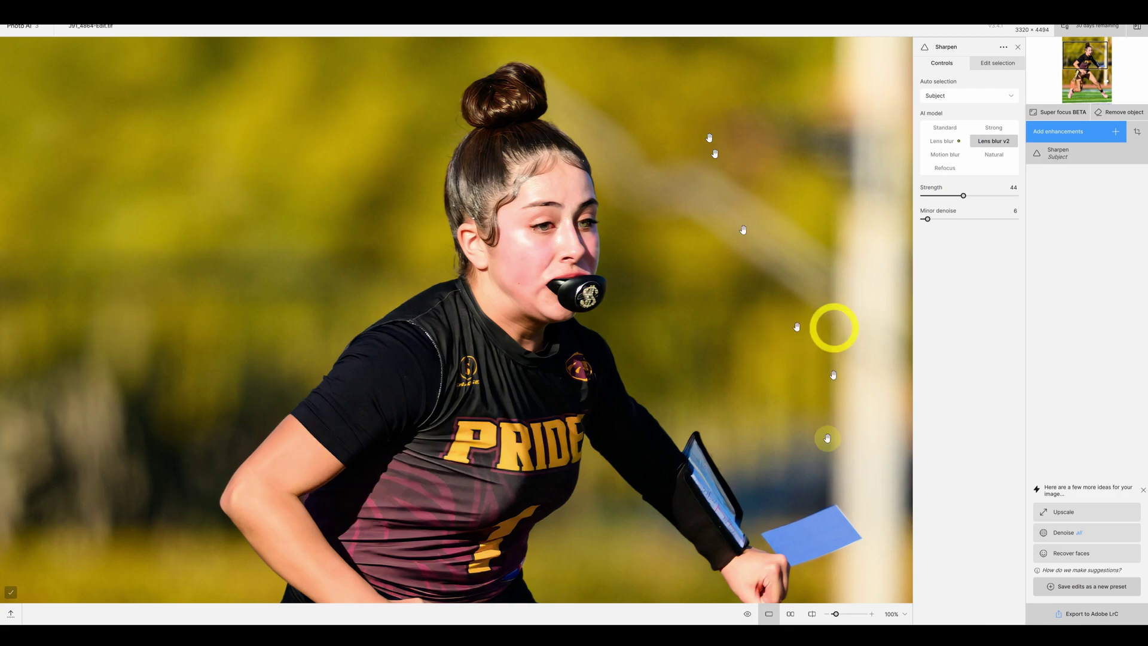
# Try the sharpening auto selection on All and return it to Subject, and remove the Sharpen enhancement.
pyautogui.click(1001, 66)
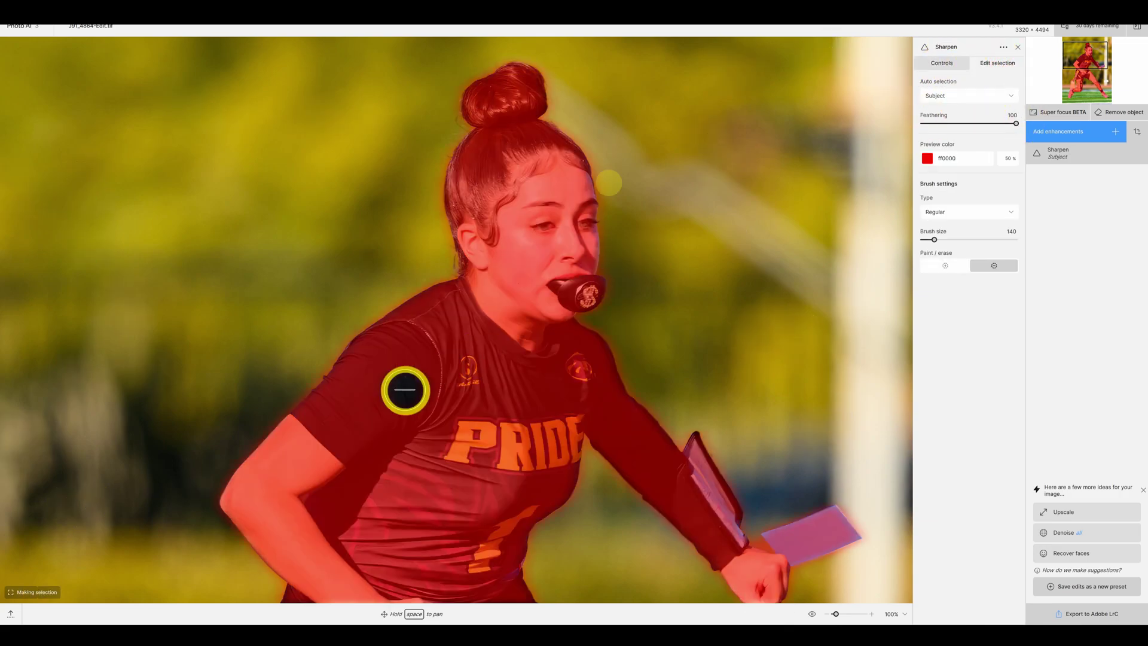
pyautogui.click(965, 95)
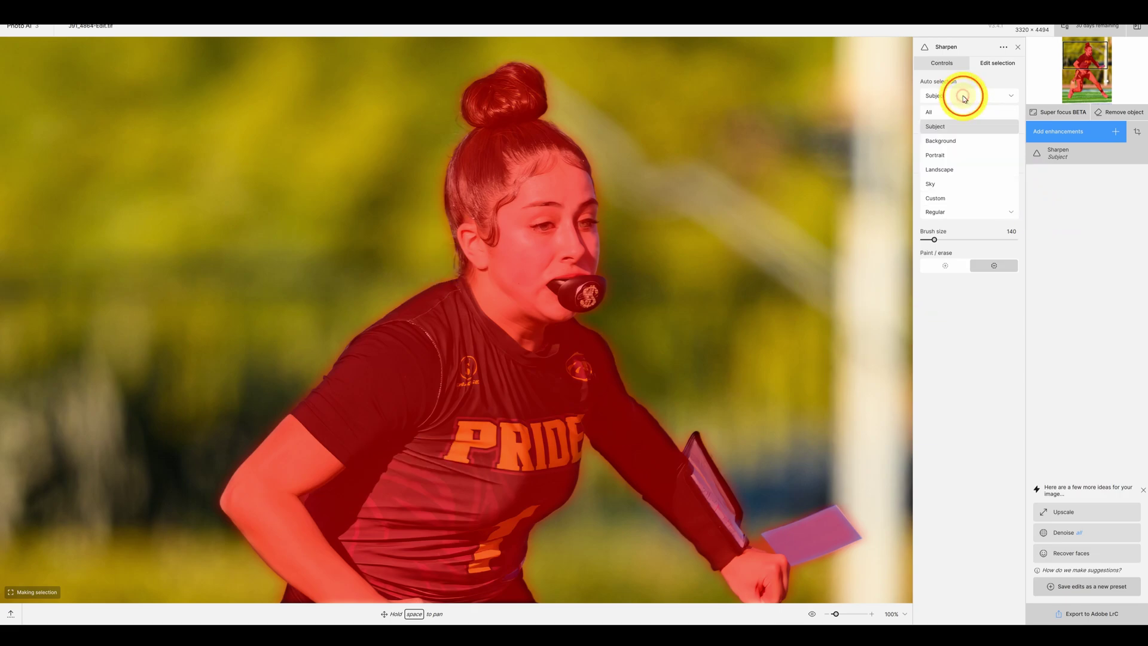
pyautogui.click(950, 118)
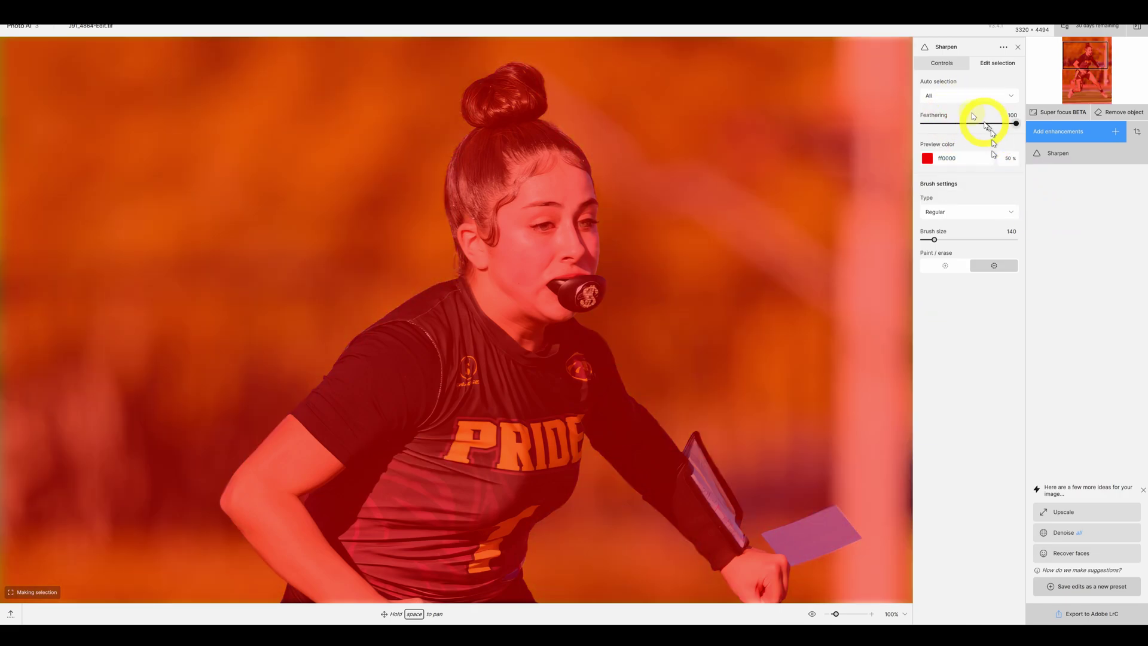
pyautogui.click(963, 97)
pyautogui.click(964, 125)
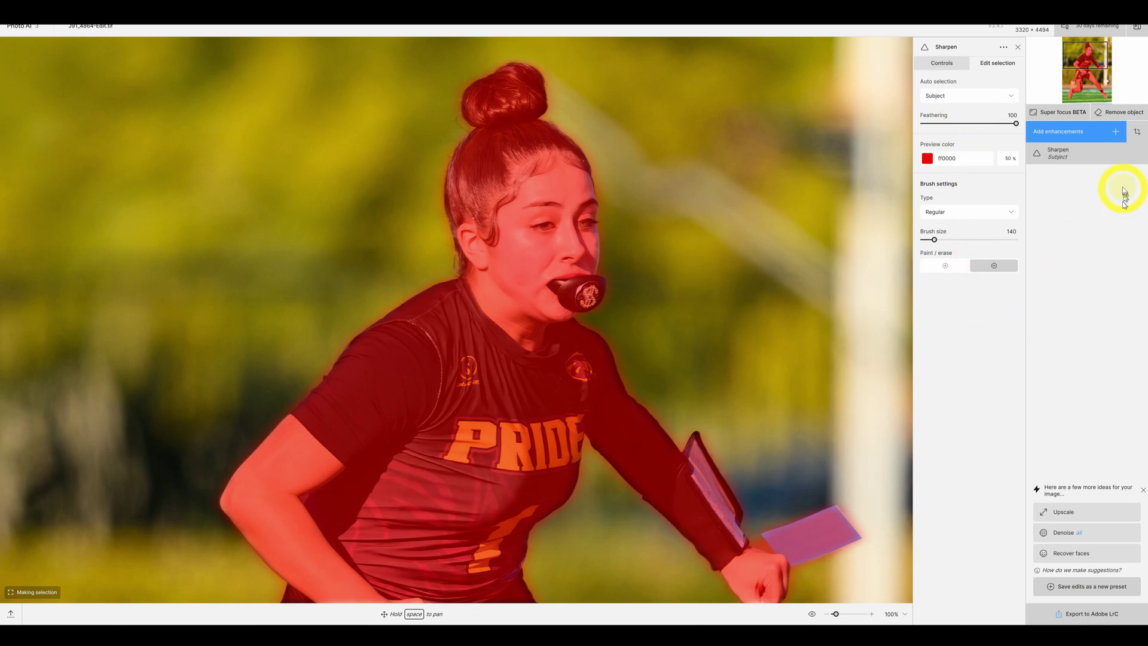
pyautogui.click(1017, 47)
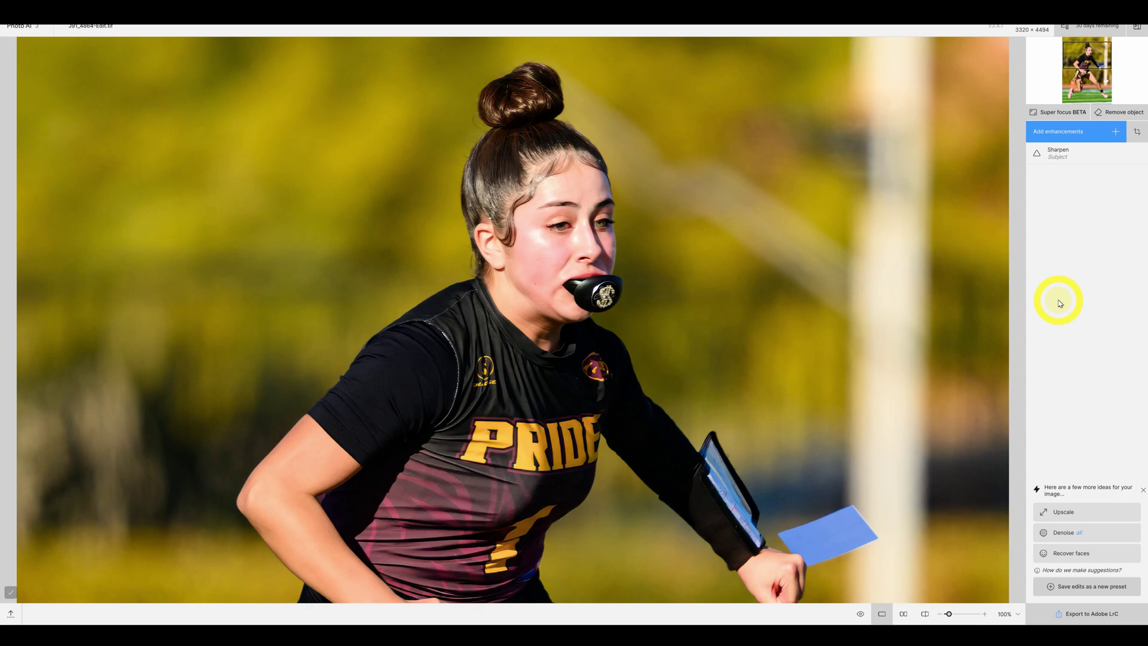
pyautogui.moveTo(1102, 158)
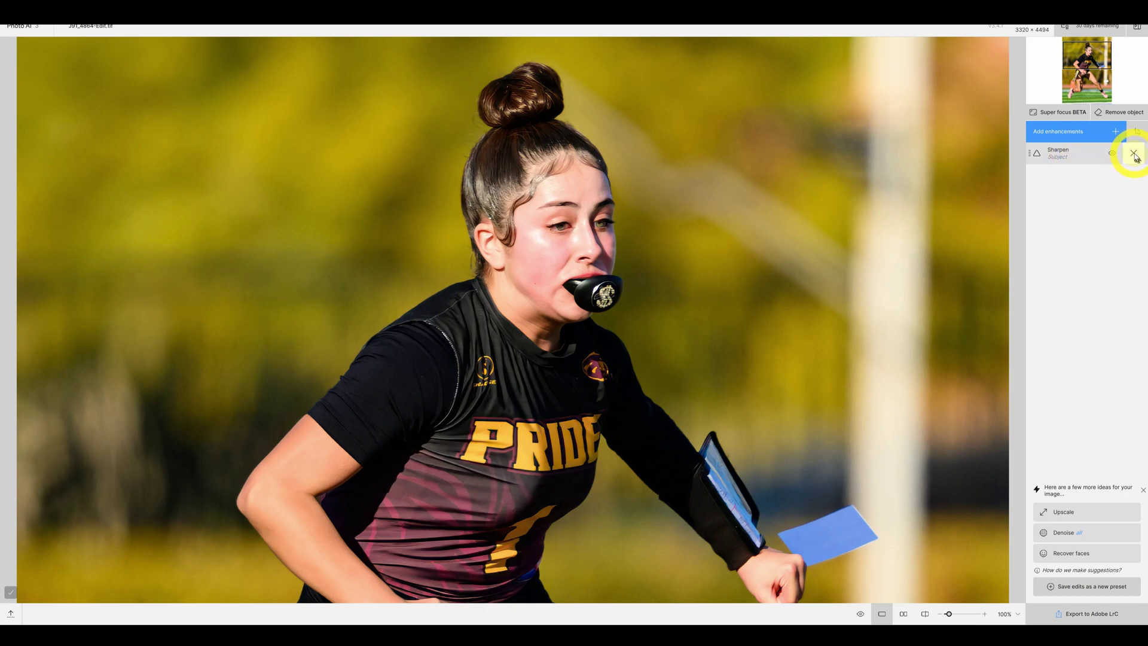
pyautogui.click(1134, 155)
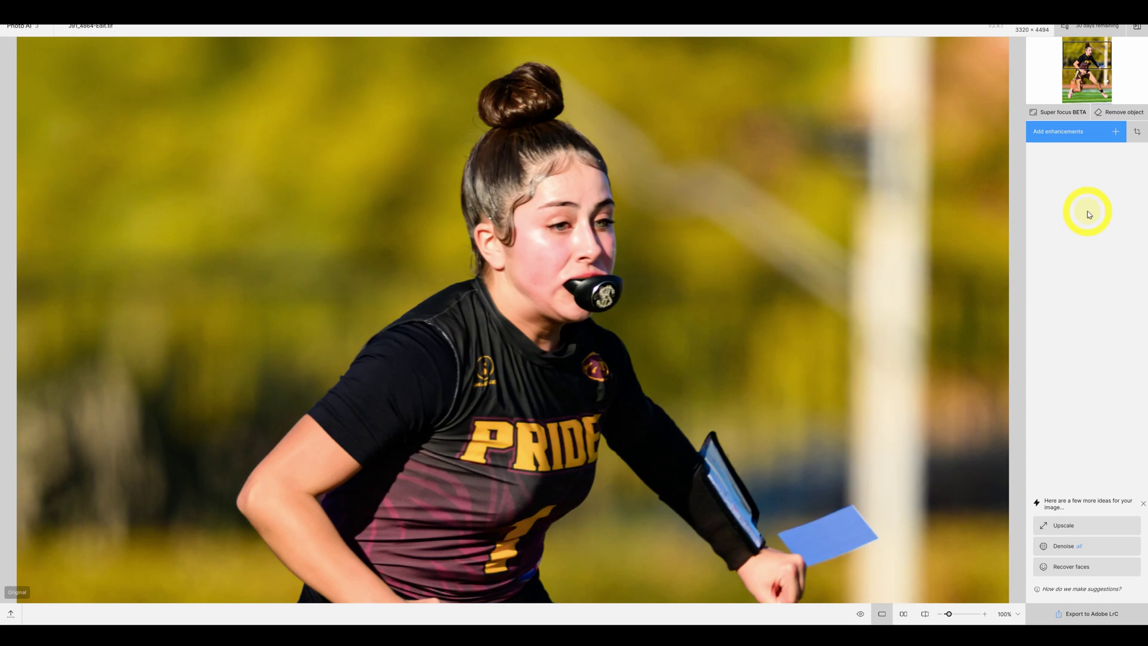
# Preview Super focus on the player's face at Low and at Medium sharpen strength.
pyautogui.click(1059, 113)
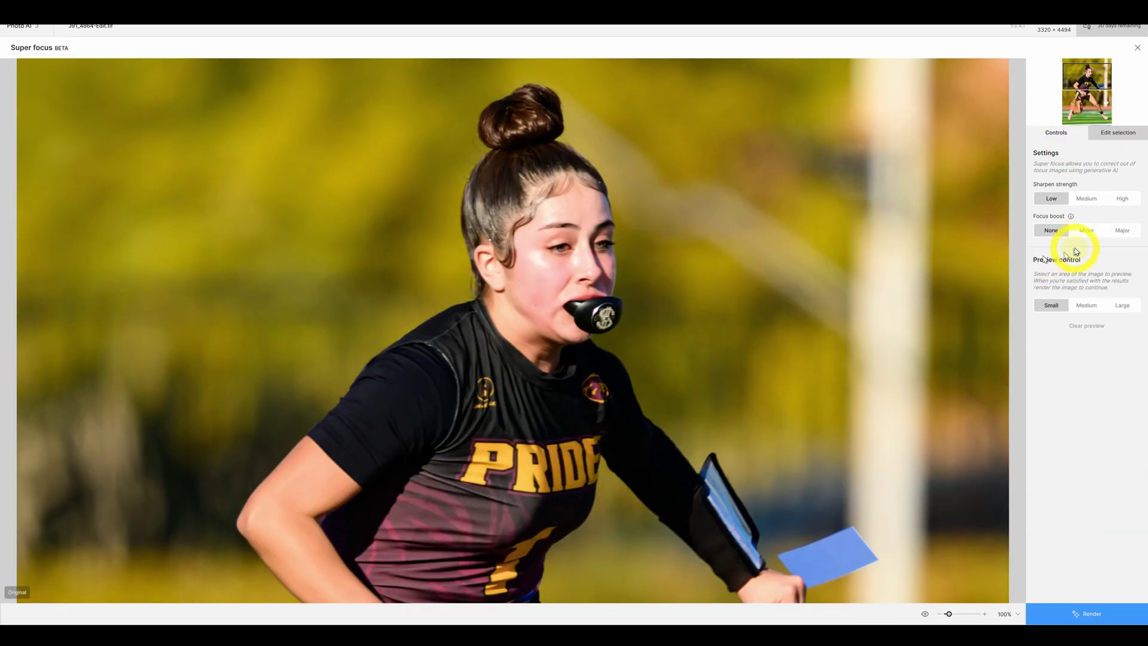
pyautogui.click(558, 262)
pyautogui.click(1078, 436)
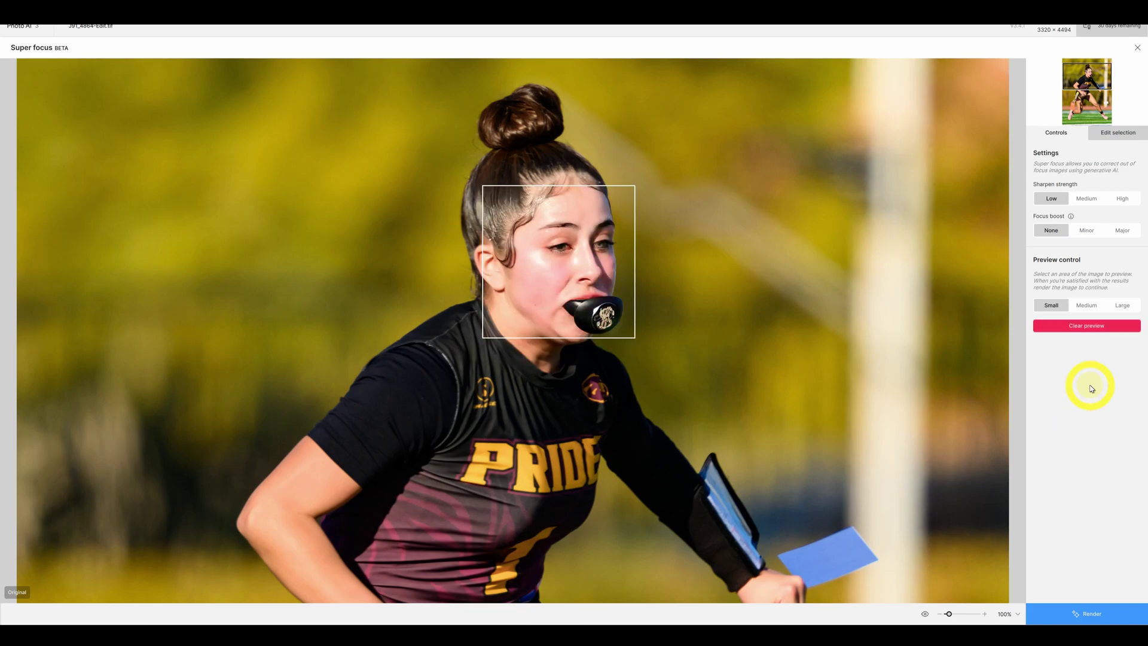
pyautogui.click(1086, 199)
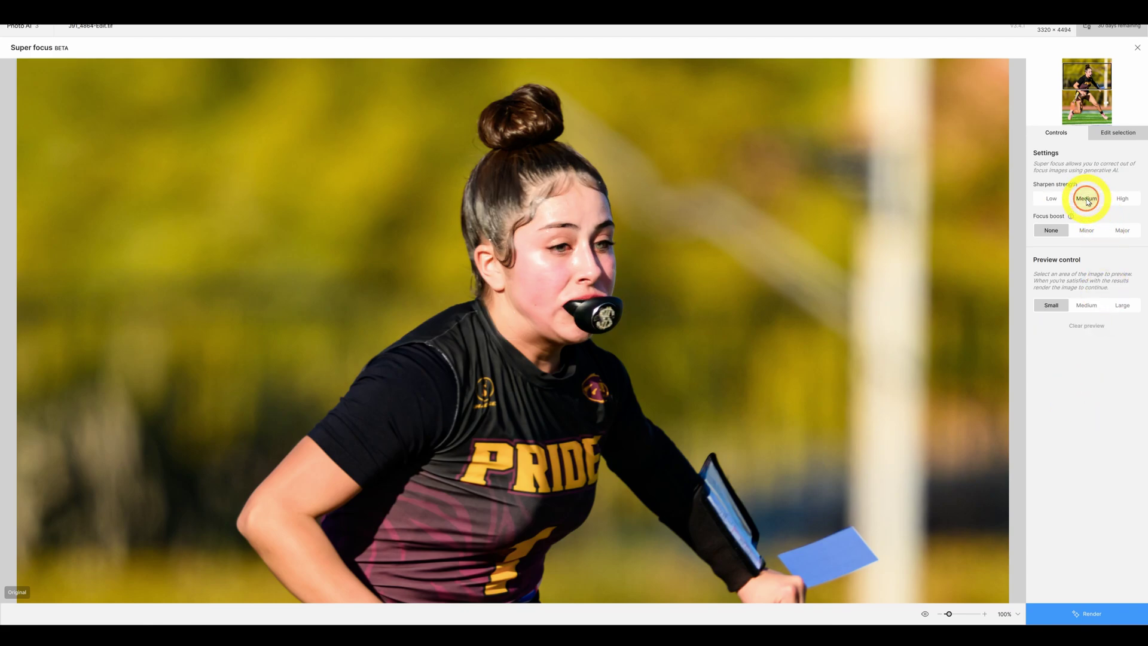
pyautogui.click(554, 251)
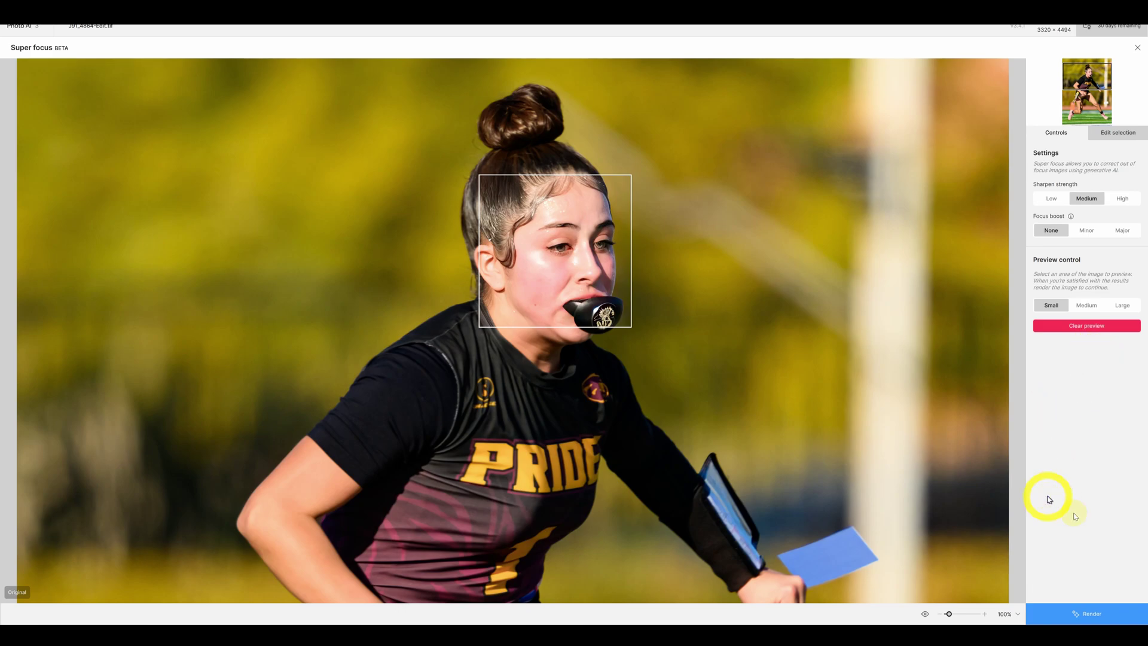
# Try to render the whole image with Super focus at Medium sharpen strength, and exit Super focus.
pyautogui.click(1081, 614)
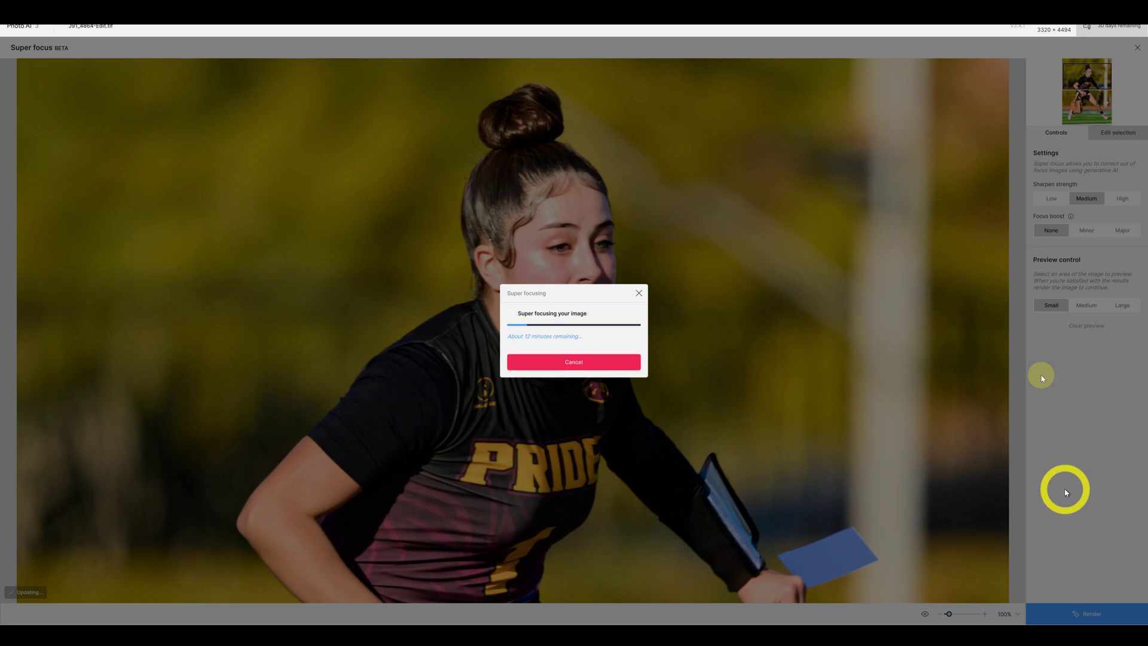
pyautogui.click(577, 363)
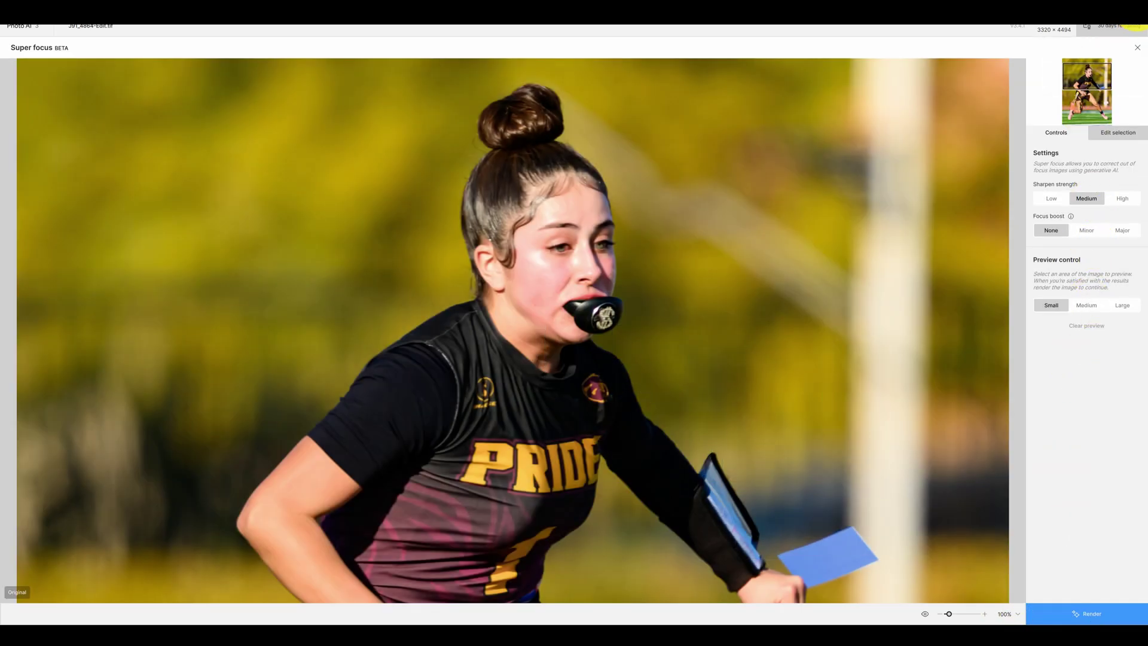
pyautogui.click(1137, 47)
pyautogui.click(595, 317)
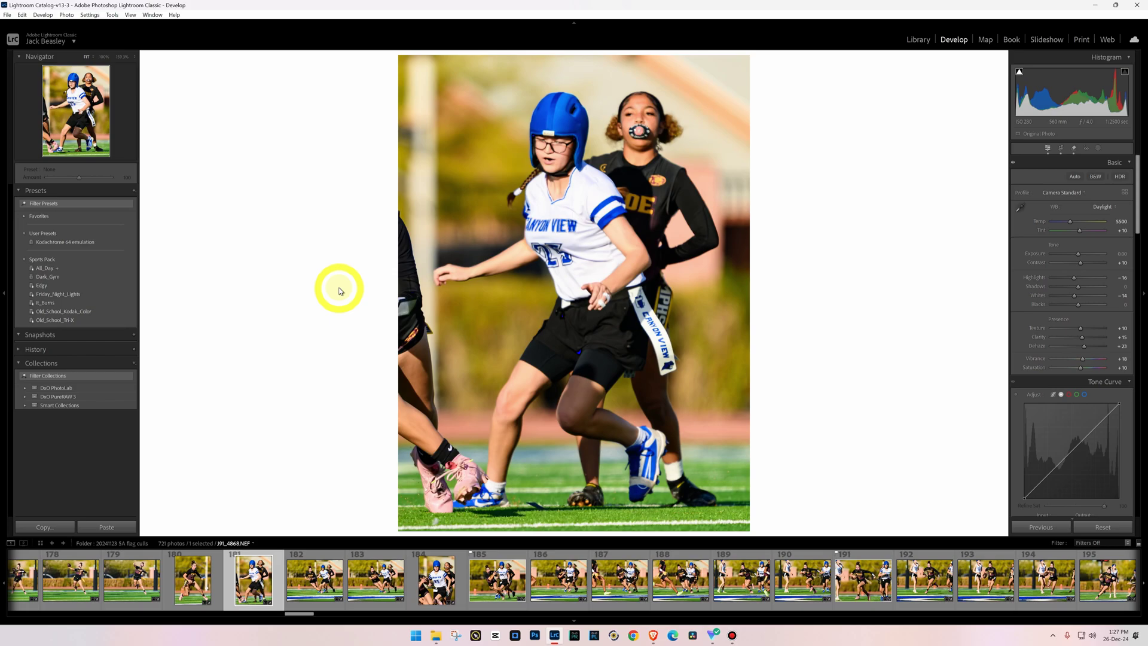
# Send J91_4868.NEF to Topaz Photo AI as a copy with Lightroom adjustments.
pyautogui.click(552, 126)
pyautogui.moveTo(551, 126); pyautogui.dragTo(584, 246)
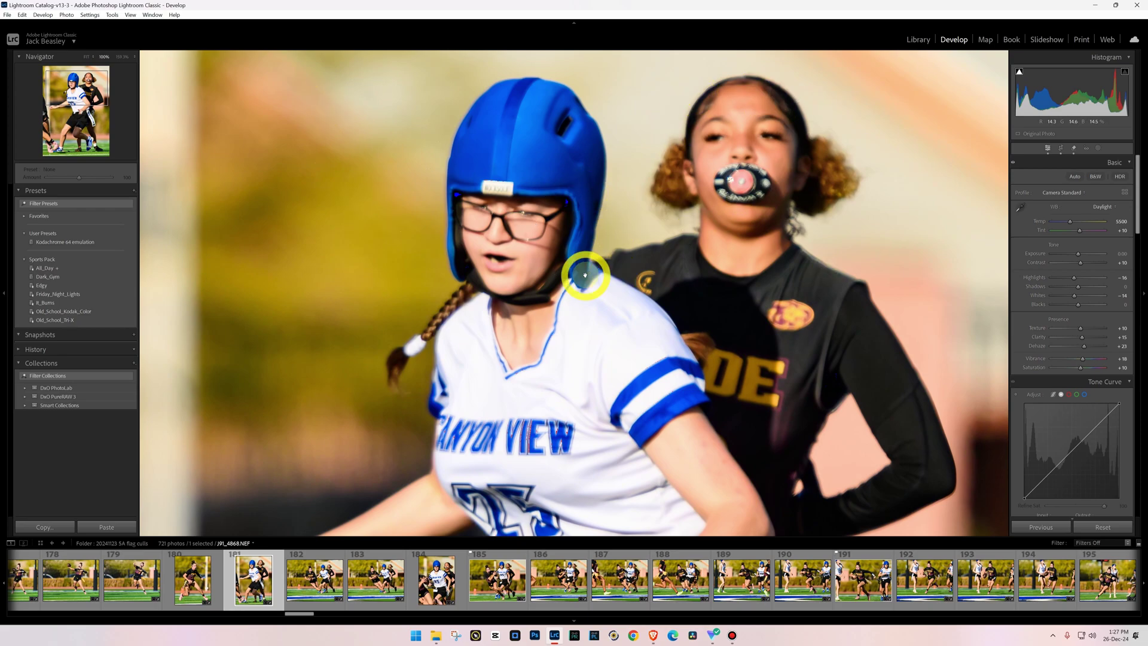
pyautogui.rightClick(250, 578)
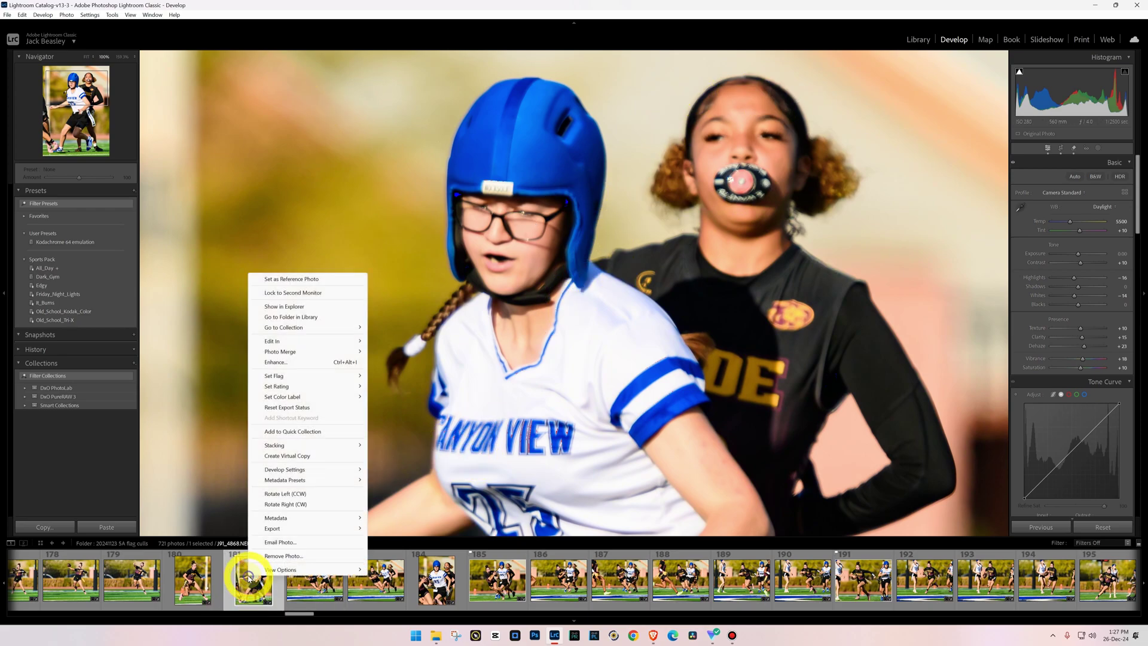
pyautogui.moveTo(287, 345)
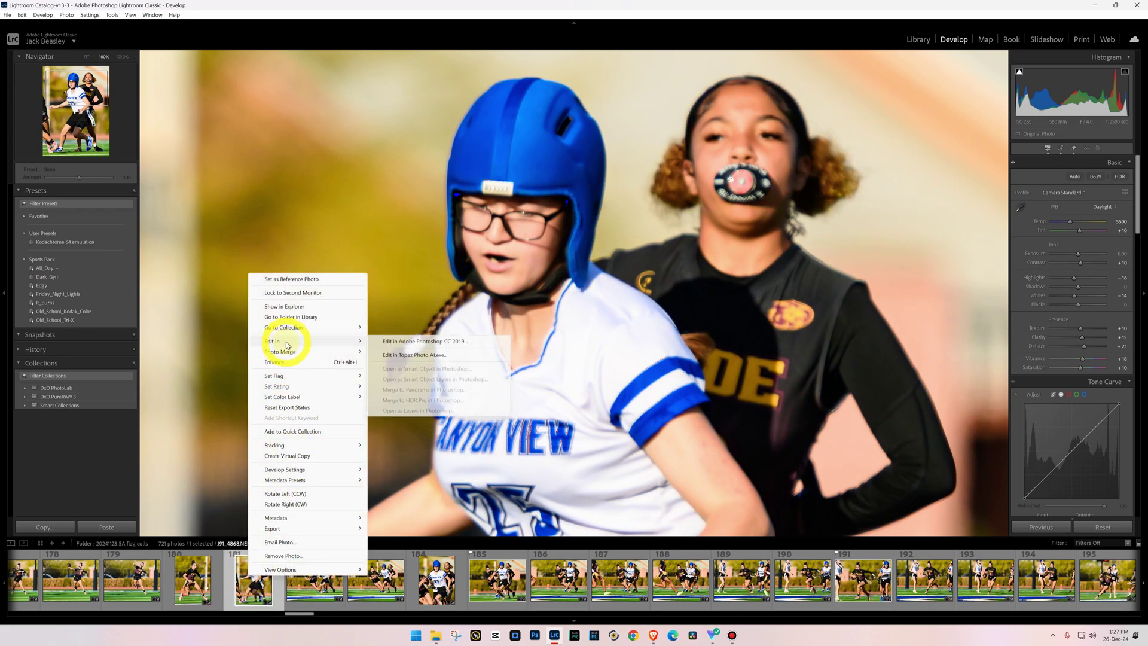
pyautogui.click(403, 356)
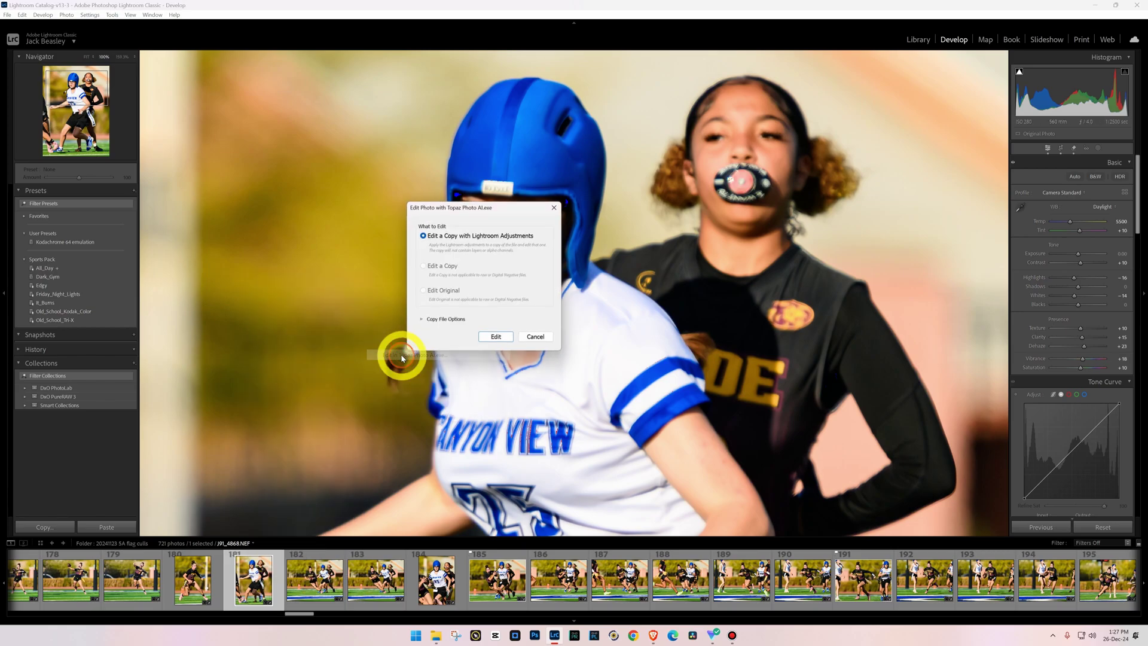
pyautogui.click(497, 338)
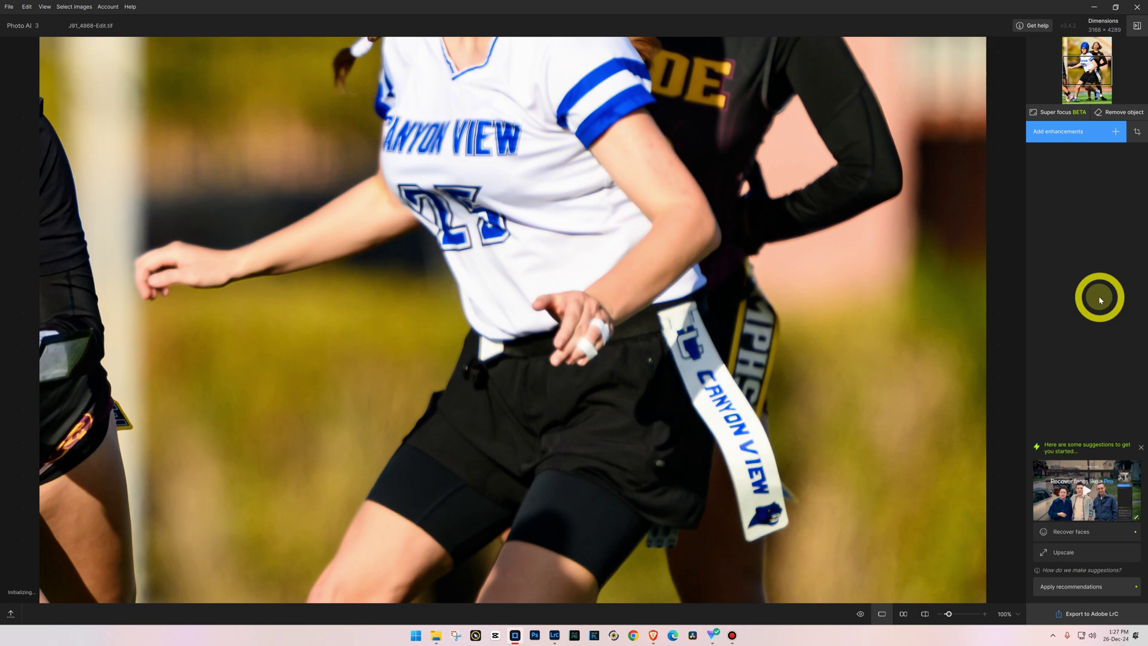
# Open Super focus and preview the helmeted player's face at Medium sharpen strength with Minor focus boost.
pyautogui.scroll(3, 570, 192)
pyautogui.moveTo(567, 165); pyautogui.dragTo(549, 330)
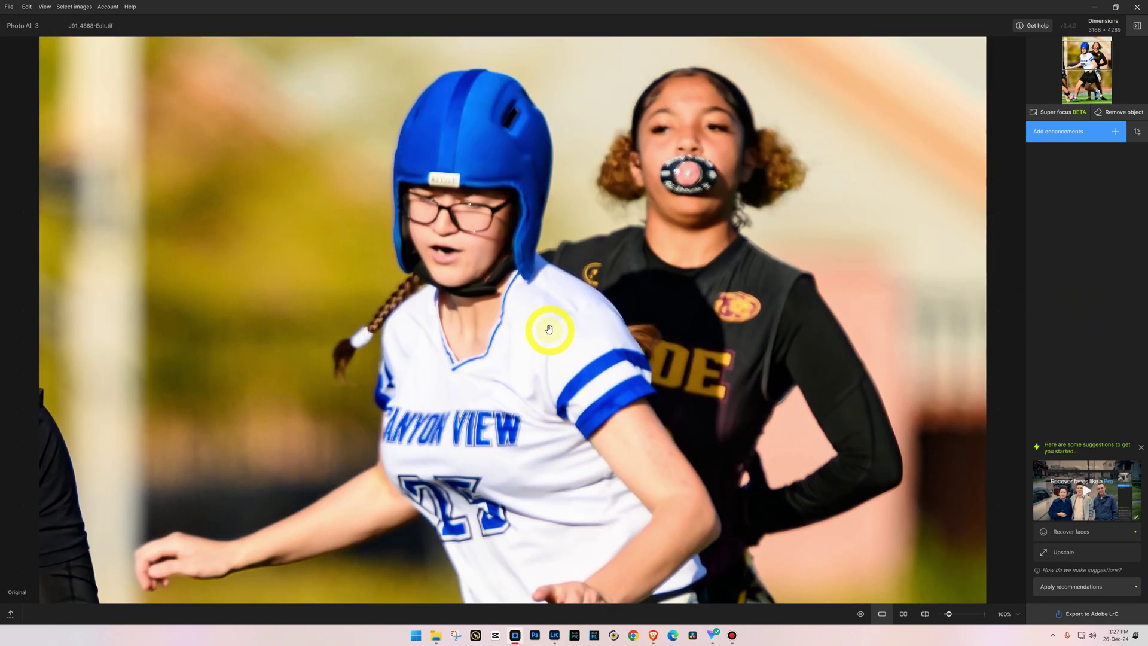
pyautogui.moveTo(1097, 515)
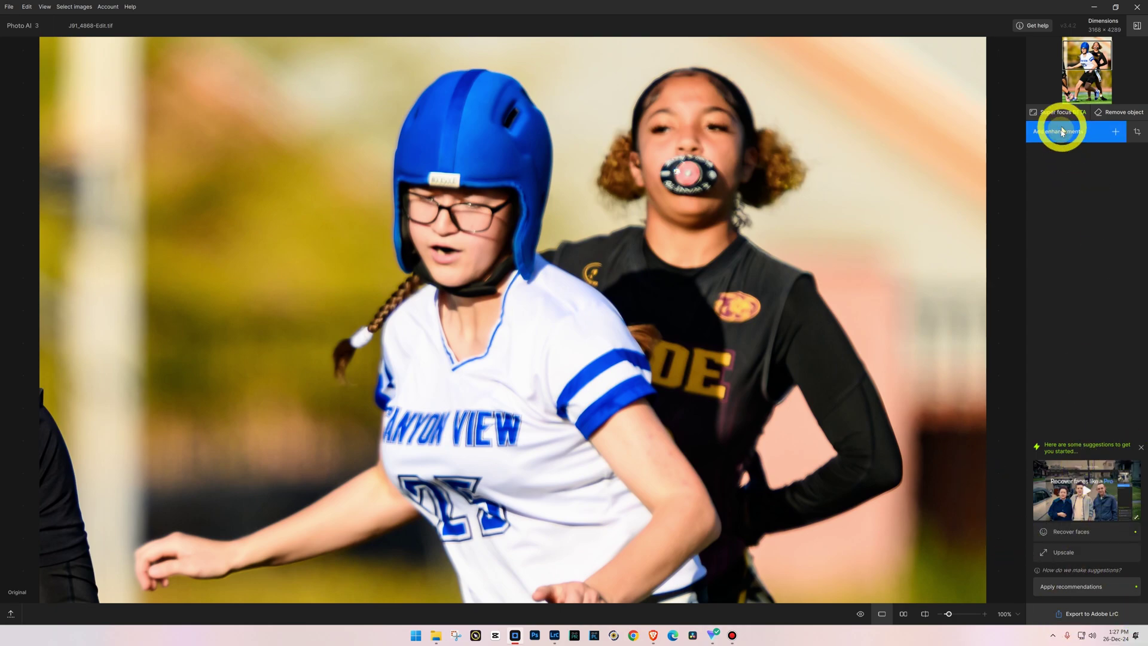
pyautogui.click(1062, 116)
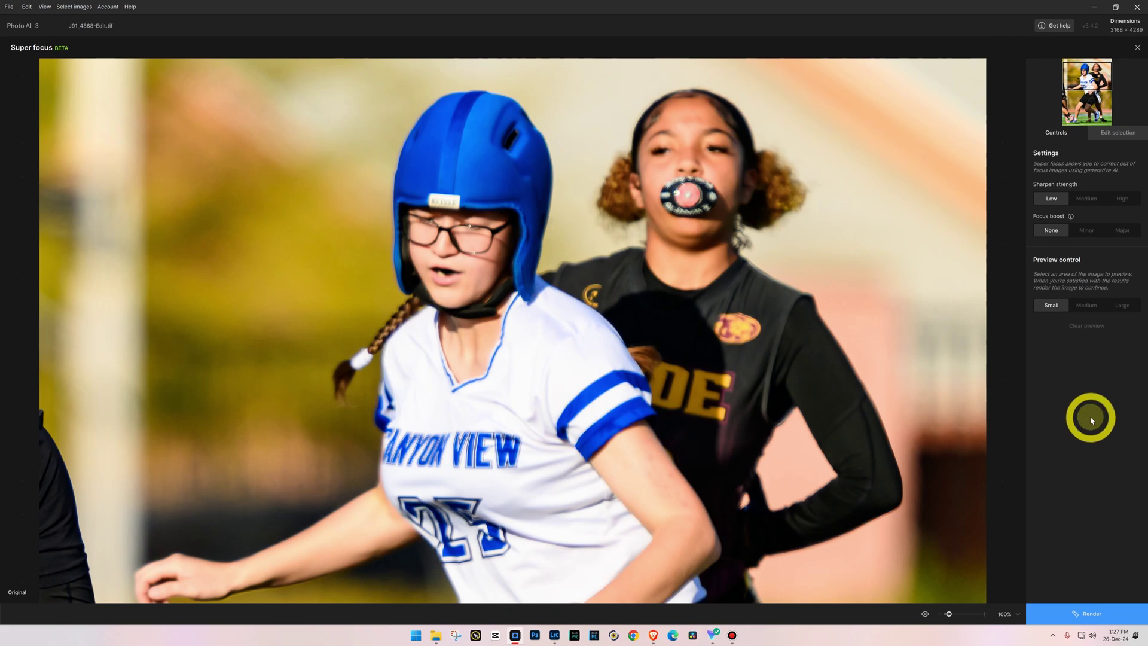
pyautogui.click(1086, 196)
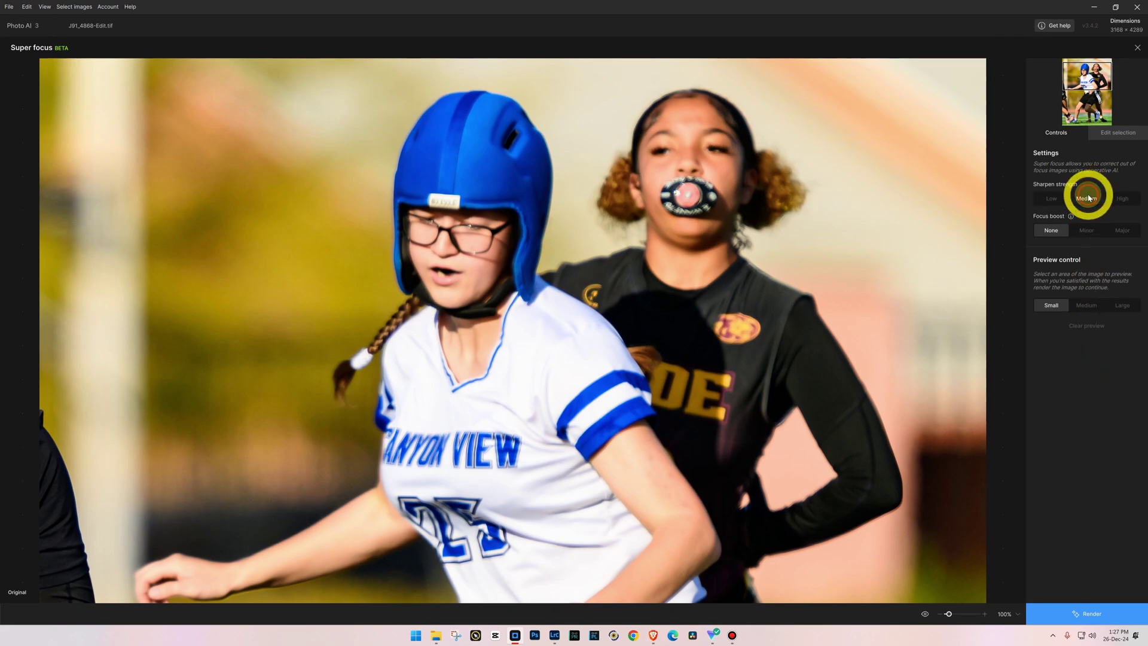
pyautogui.click(1087, 230)
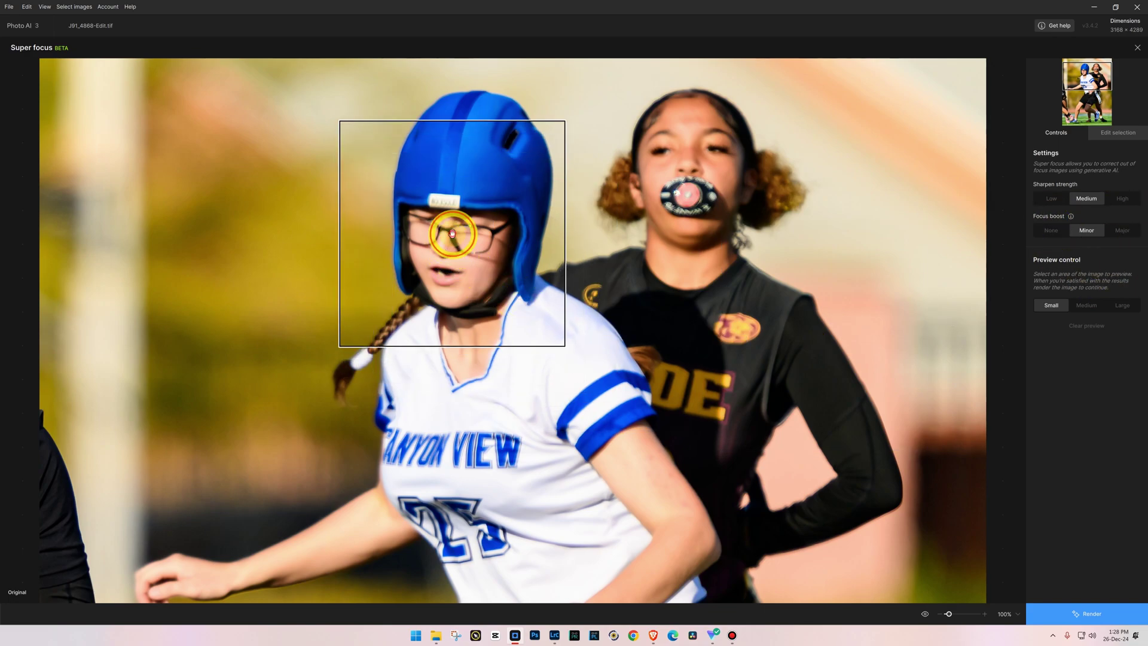
pyautogui.click(452, 254)
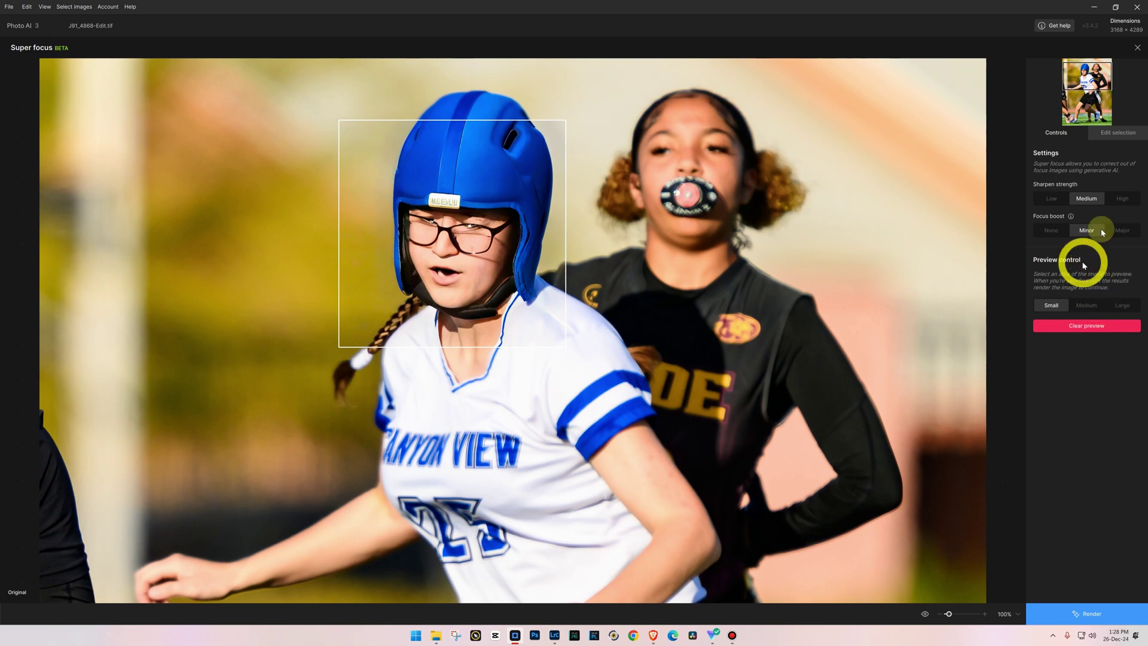
# Raise the sharpen strength to High and preview Super focus on both players' faces.
pyautogui.click(1124, 199)
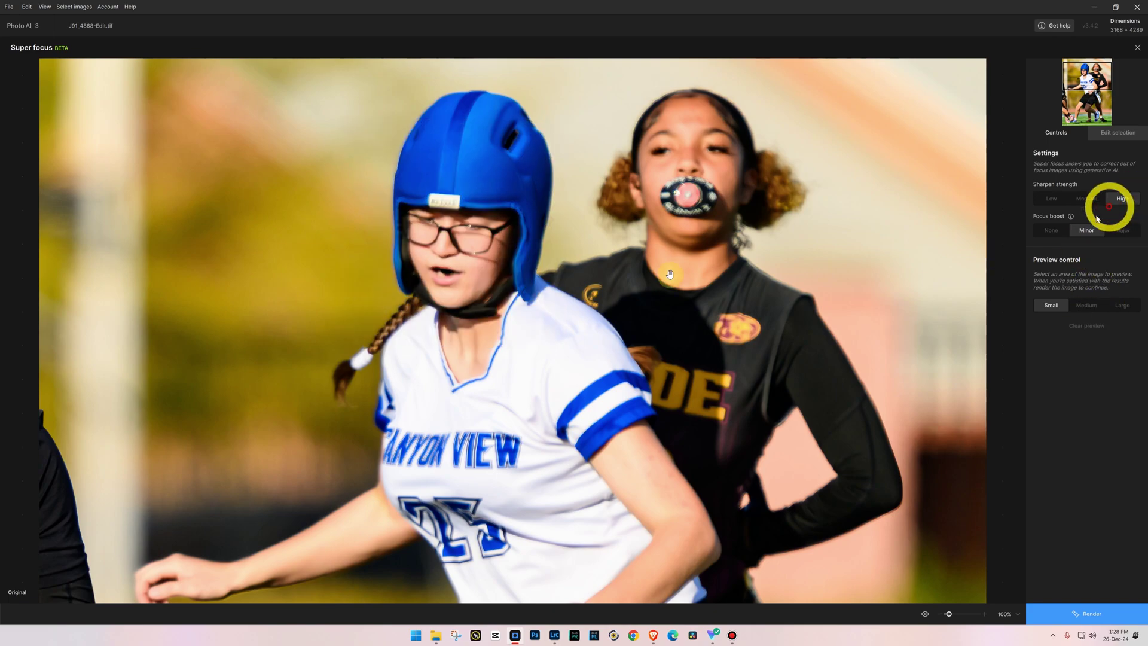
pyautogui.click(446, 240)
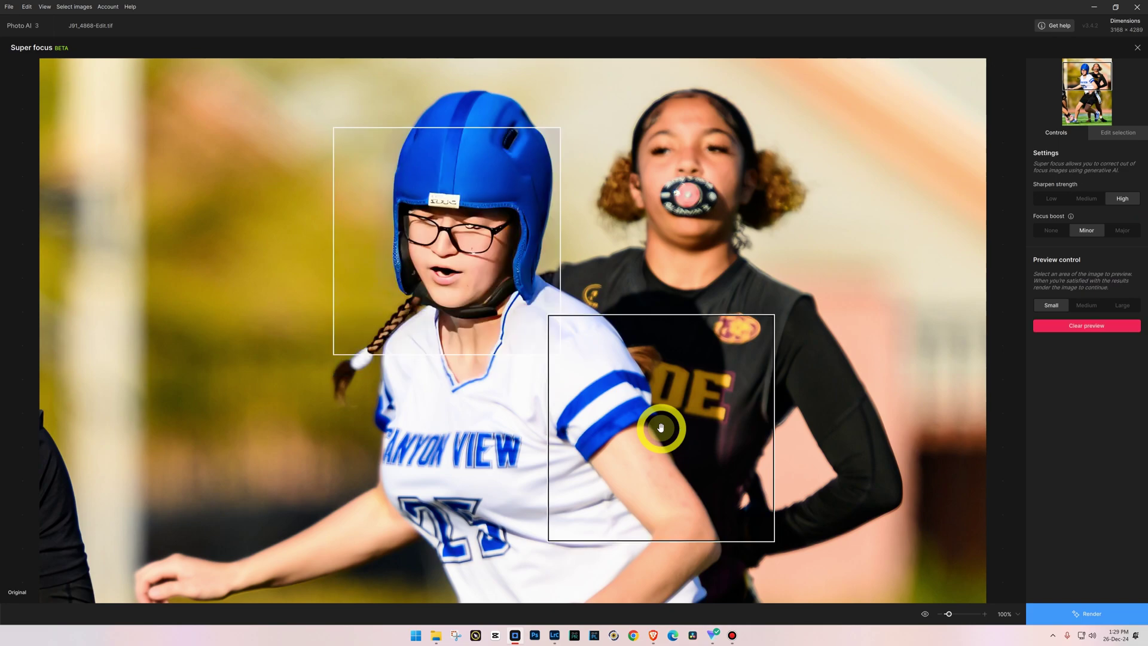
pyautogui.click(695, 176)
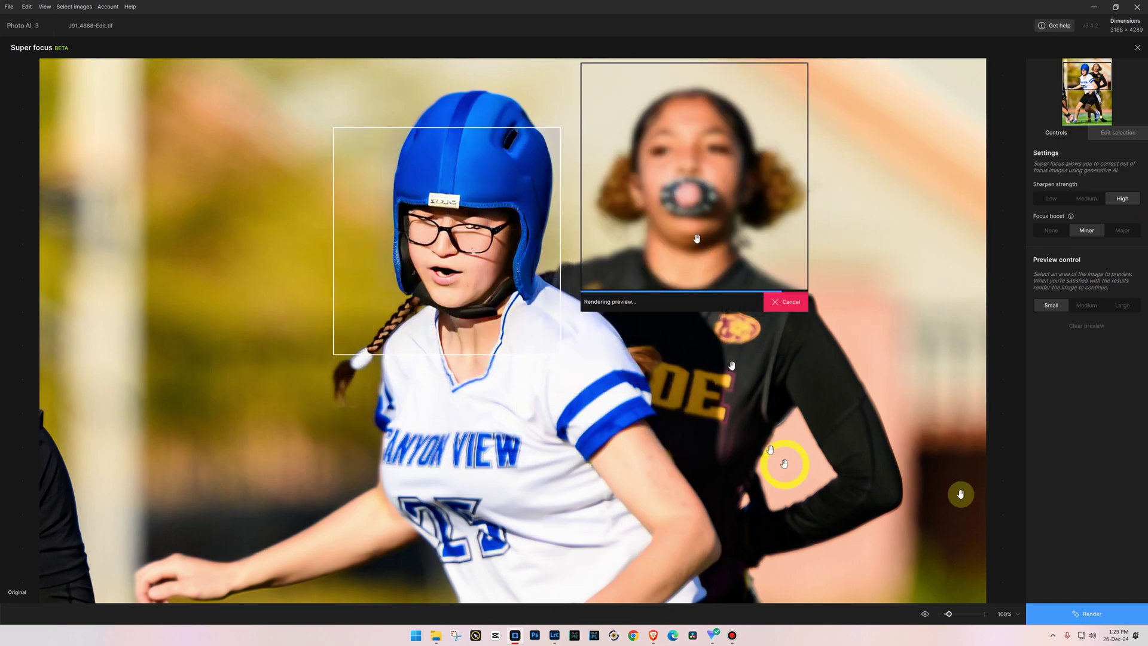
pyautogui.click(1054, 409)
pyautogui.click(1100, 411)
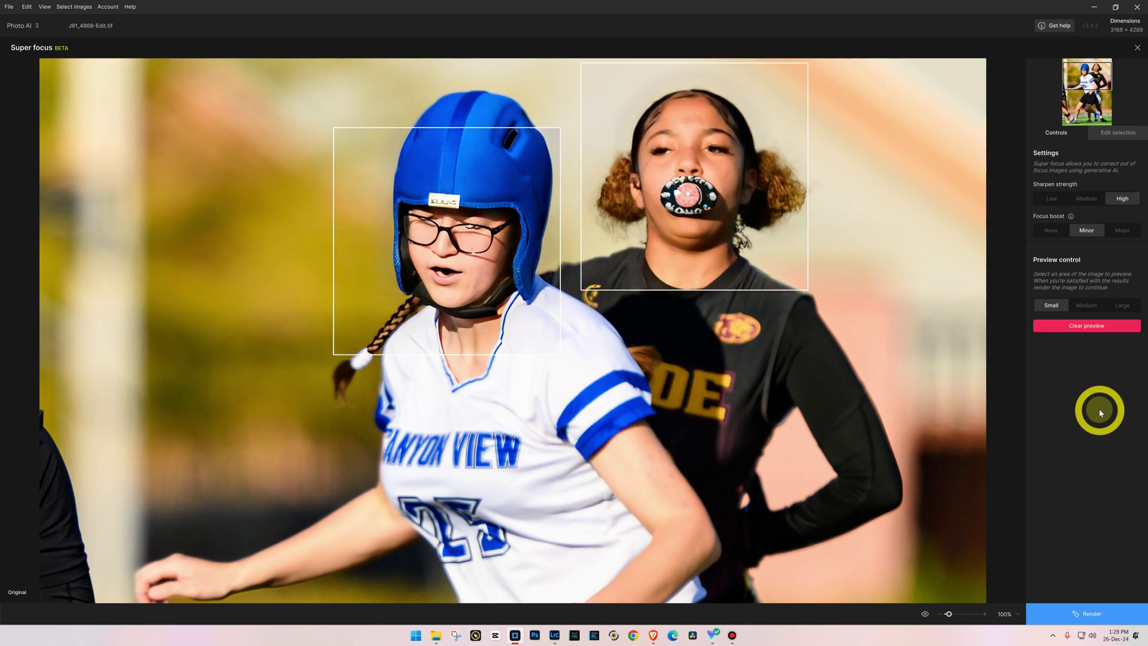
# Compare the face previews with the original, and preview the white jersey's lettering and number.
pyautogui.click(924, 616)
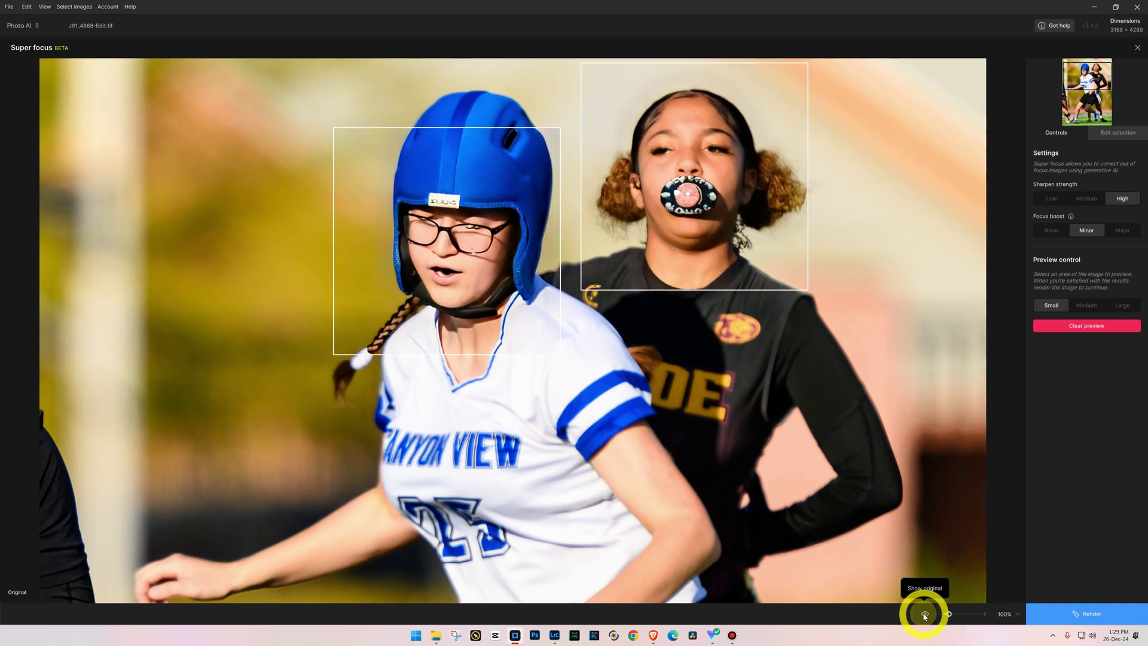
pyautogui.click(924, 615)
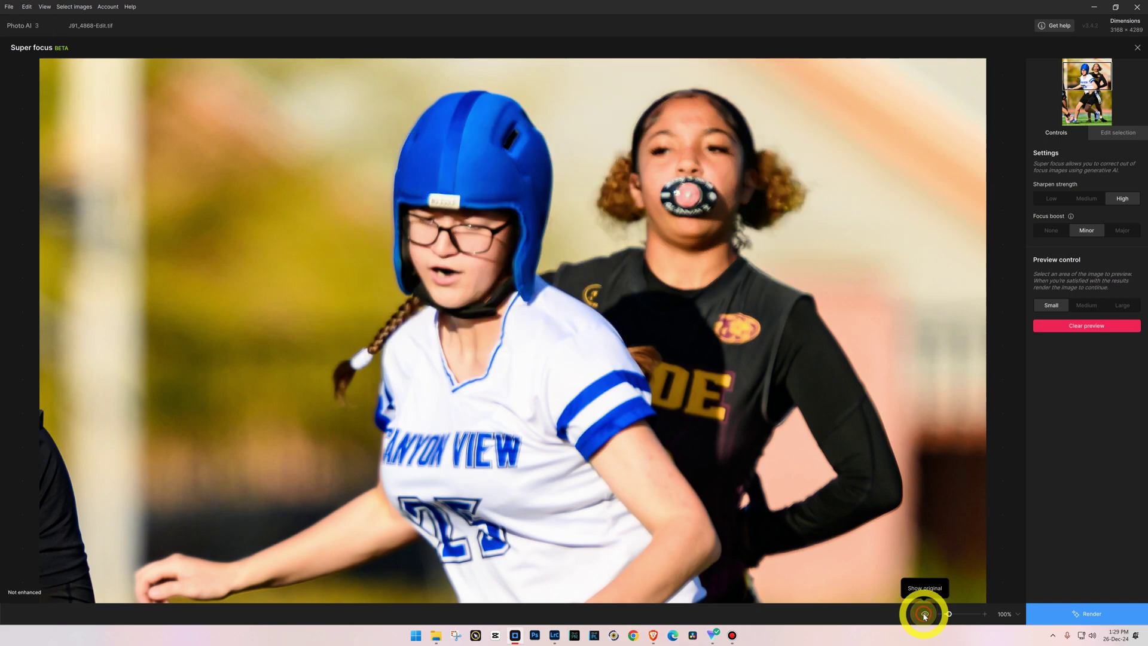
pyautogui.moveTo(439, 460); pyautogui.dragTo(446, 476)
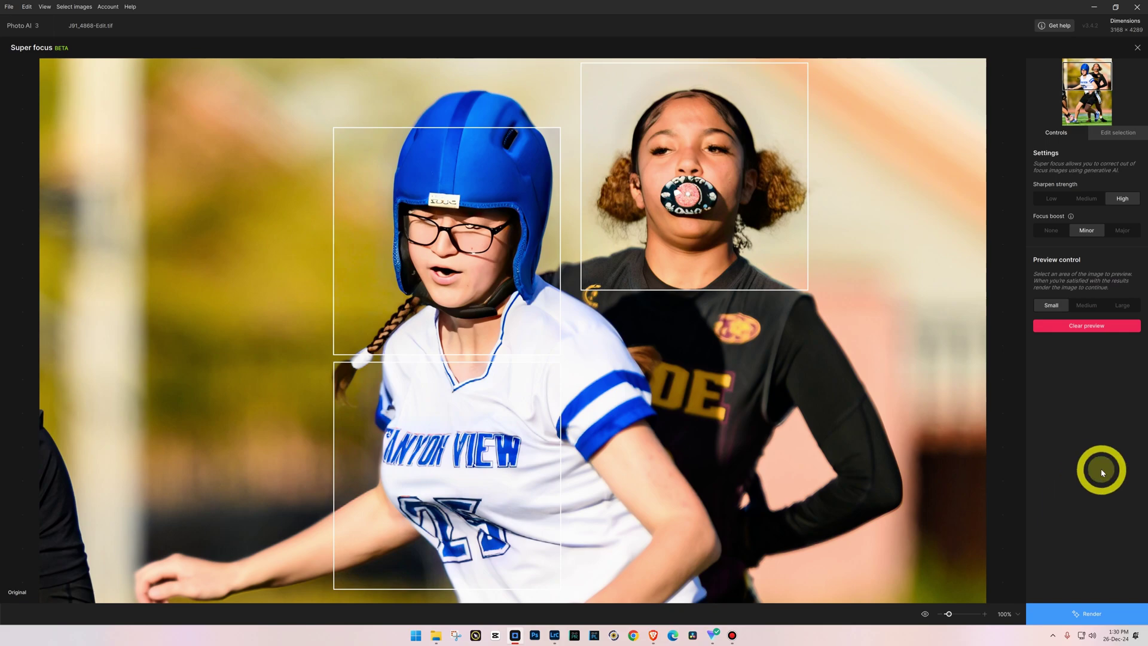
# Set the Super focus auto selection to Subject.
pyautogui.click(1117, 132)
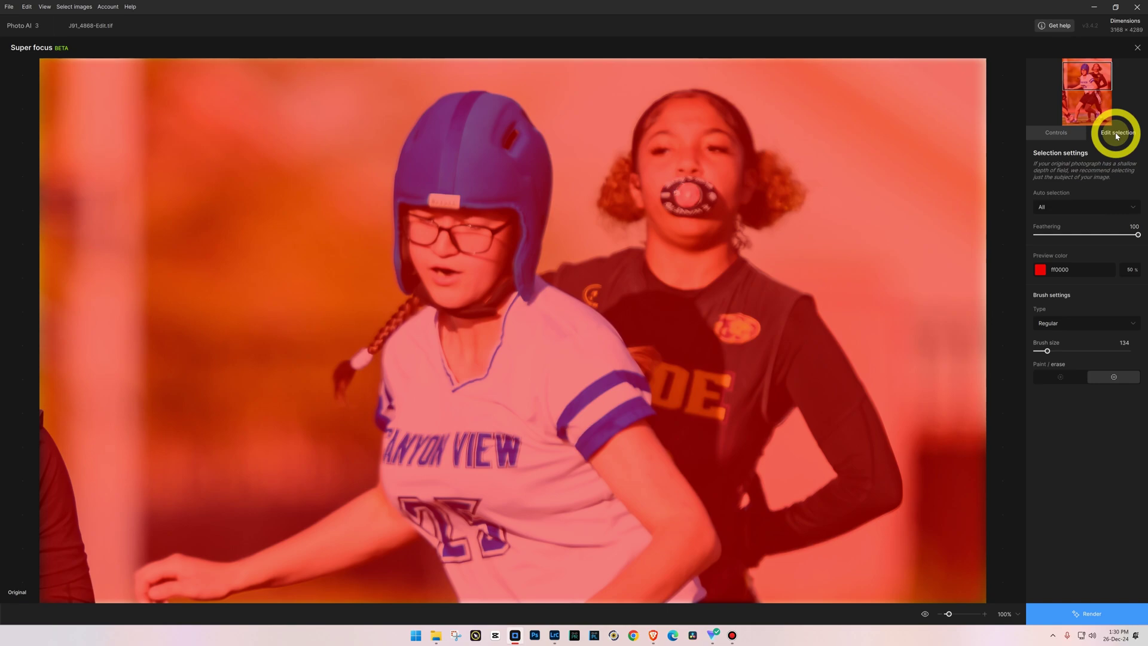
pyautogui.click(1045, 208)
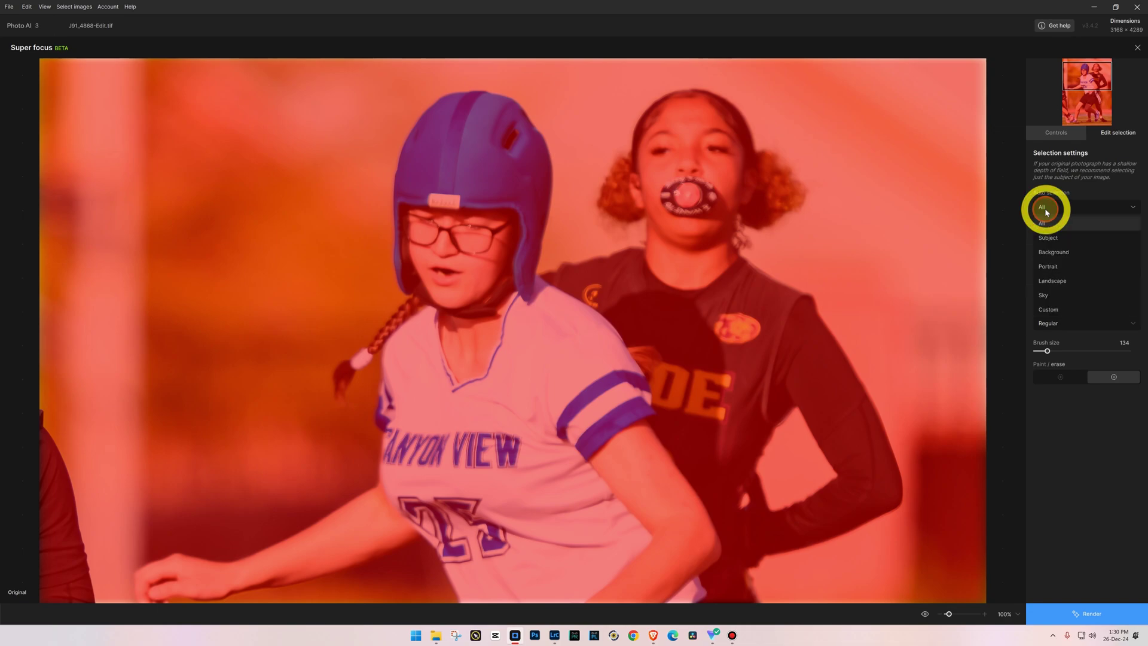
pyautogui.click(1050, 238)
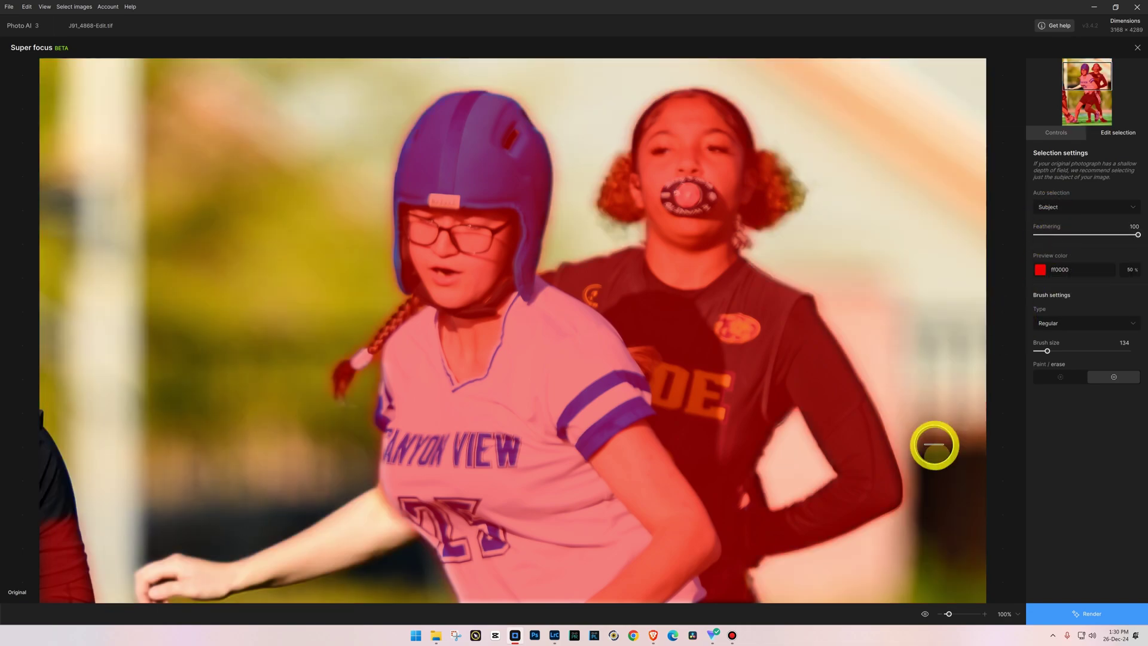
# Erase the cut-off player at the photo's left edge from the selection with brush size 424.
pyautogui.click(940, 617)
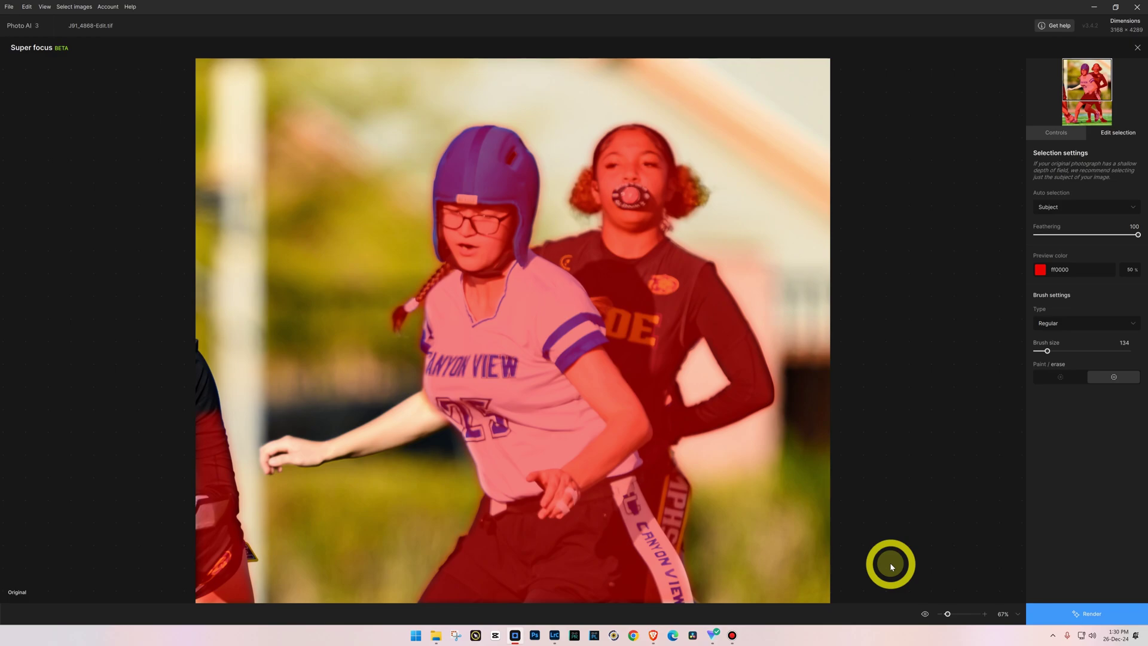
pyautogui.scroll(-2, 684, 525)
pyautogui.scroll(-1, 684, 525)
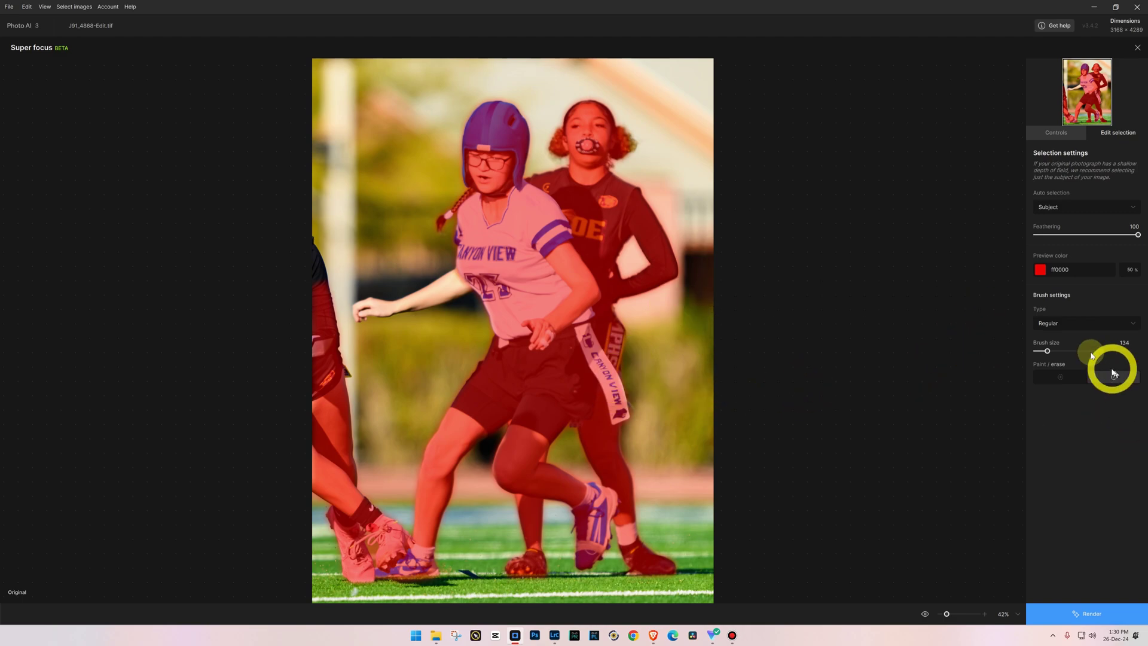
pyautogui.moveTo(333, 532)
pyautogui.mouseDown()
pyautogui.moveTo(340, 482)
pyautogui.moveTo(355, 572)
pyautogui.moveTo(382, 539)
pyautogui.moveTo(323, 384)
pyautogui.moveTo(314, 272)
pyautogui.mouseUp()
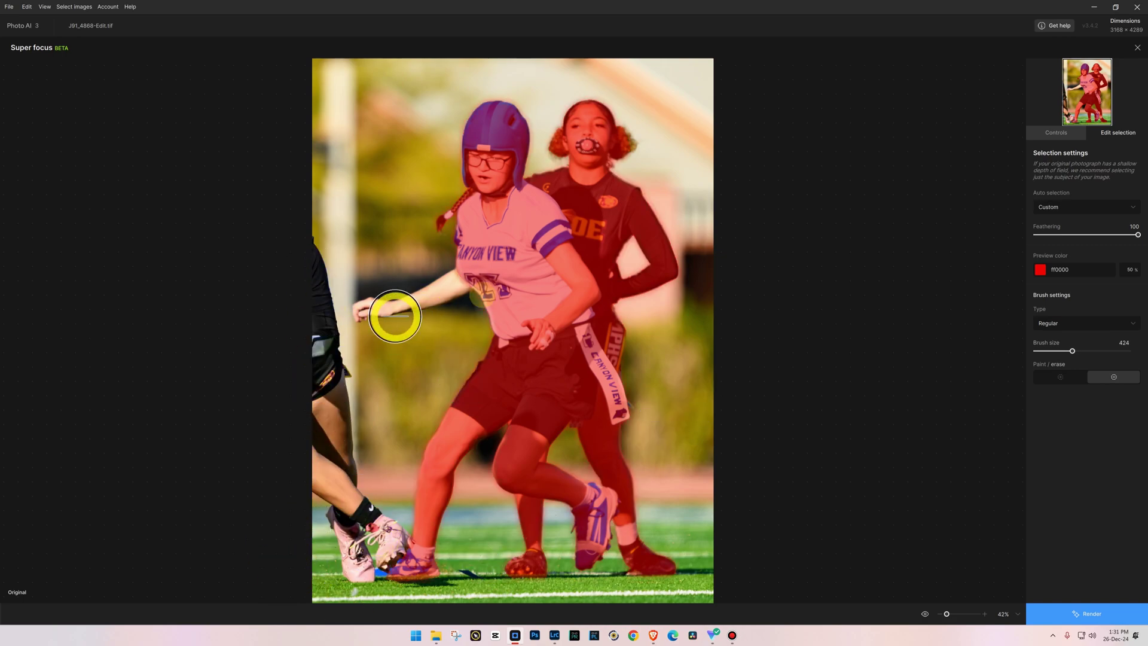
# Paint the helmeted player's outstretched arm and hand into the selection with brush size 143.
pyautogui.scroll(5, 446, 278)
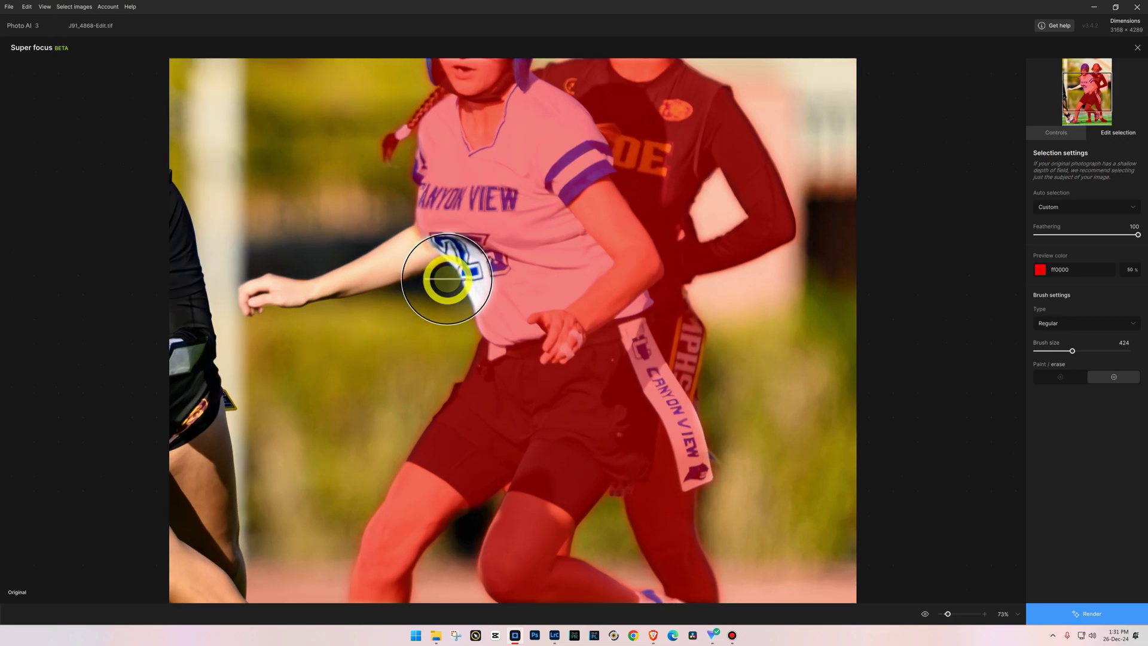
pyautogui.click(1049, 351)
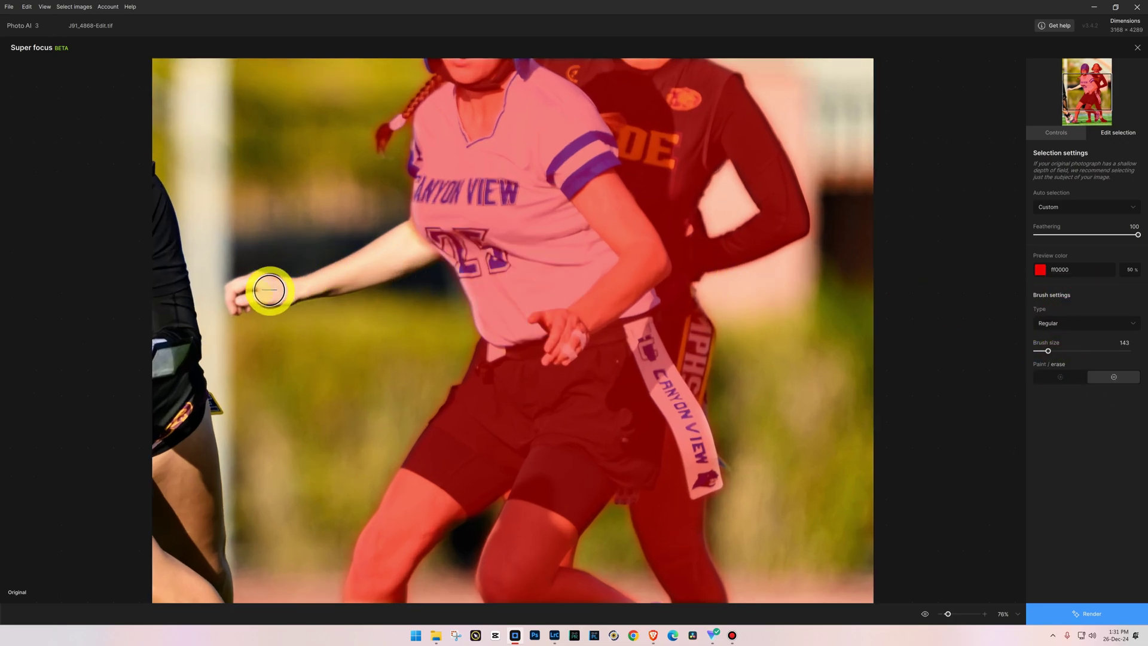
pyautogui.press('x')
pyautogui.moveTo(248, 293)
pyautogui.mouseDown()
pyautogui.moveTo(240, 299)
pyautogui.moveTo(239, 289)
pyautogui.moveTo(322, 285)
pyautogui.moveTo(407, 239)
pyautogui.moveTo(410, 257)
pyautogui.moveTo(356, 268)
pyautogui.moveTo(432, 246)
pyautogui.moveTo(405, 235)
pyautogui.mouseUp()
pyautogui.press('e')
pyautogui.scroll(-3, 656, 410)
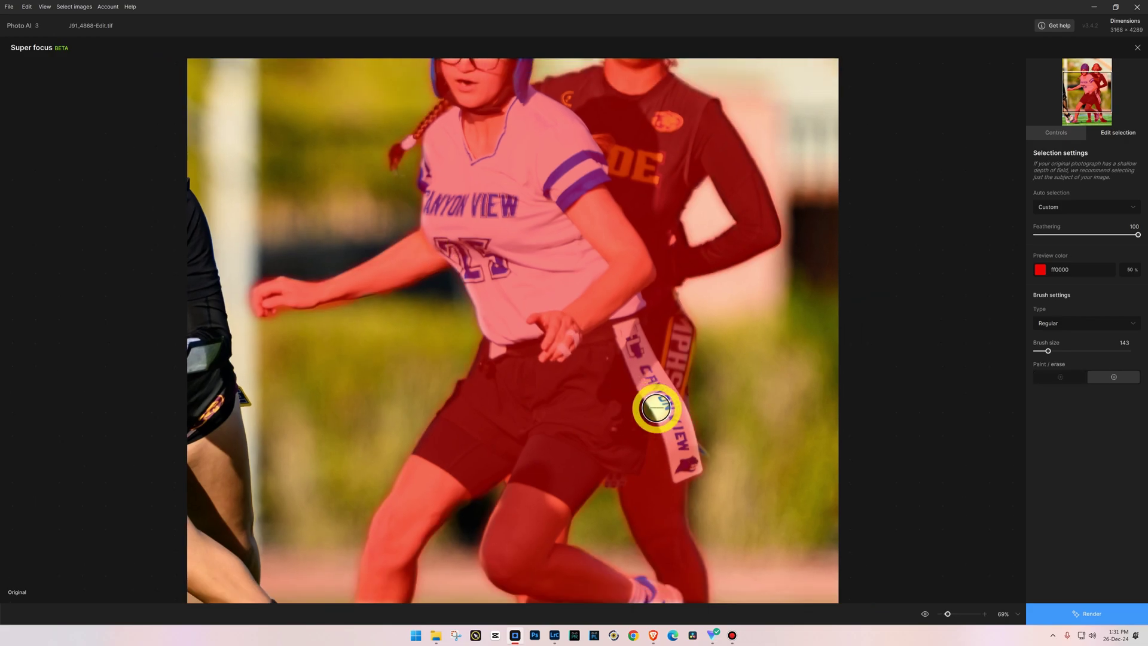
pyautogui.scroll(-2, 656, 410)
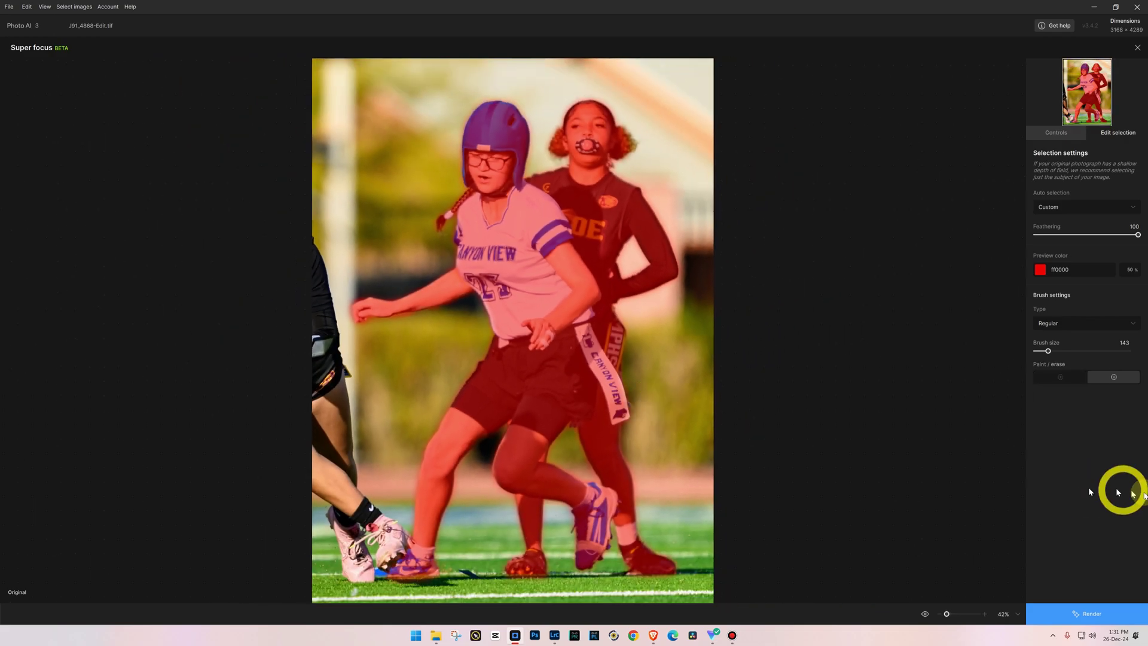
# Render Super focus with High sharpen strength and Minor focus boost, and export the result to Lightroom Classic.
pyautogui.click(1050, 132)
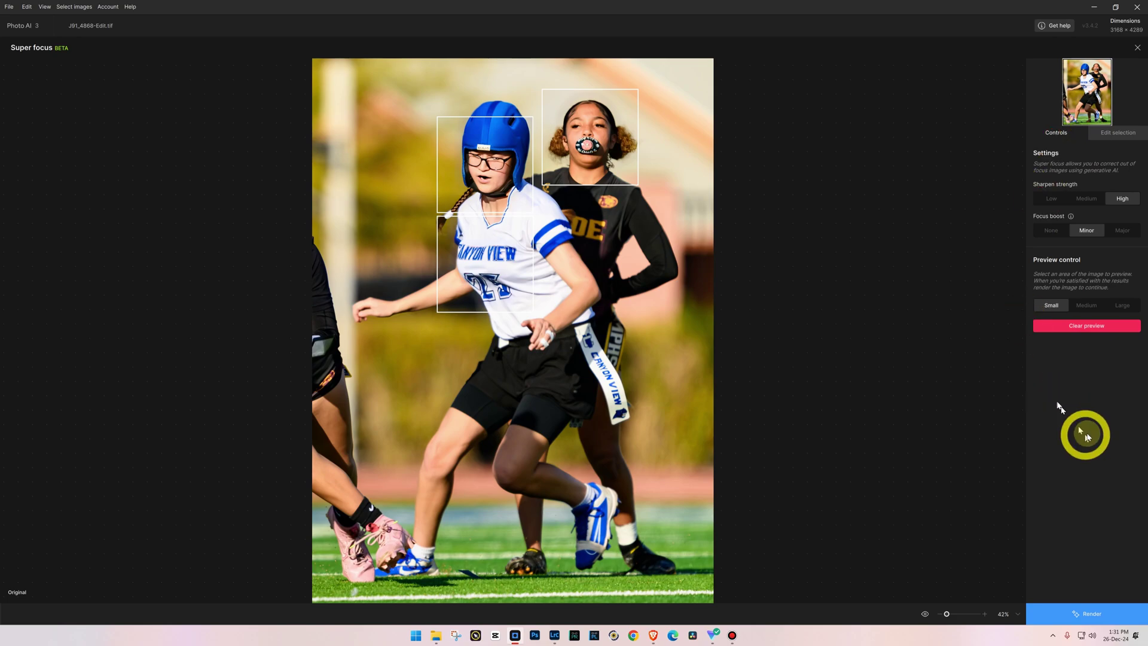
pyautogui.click(1087, 615)
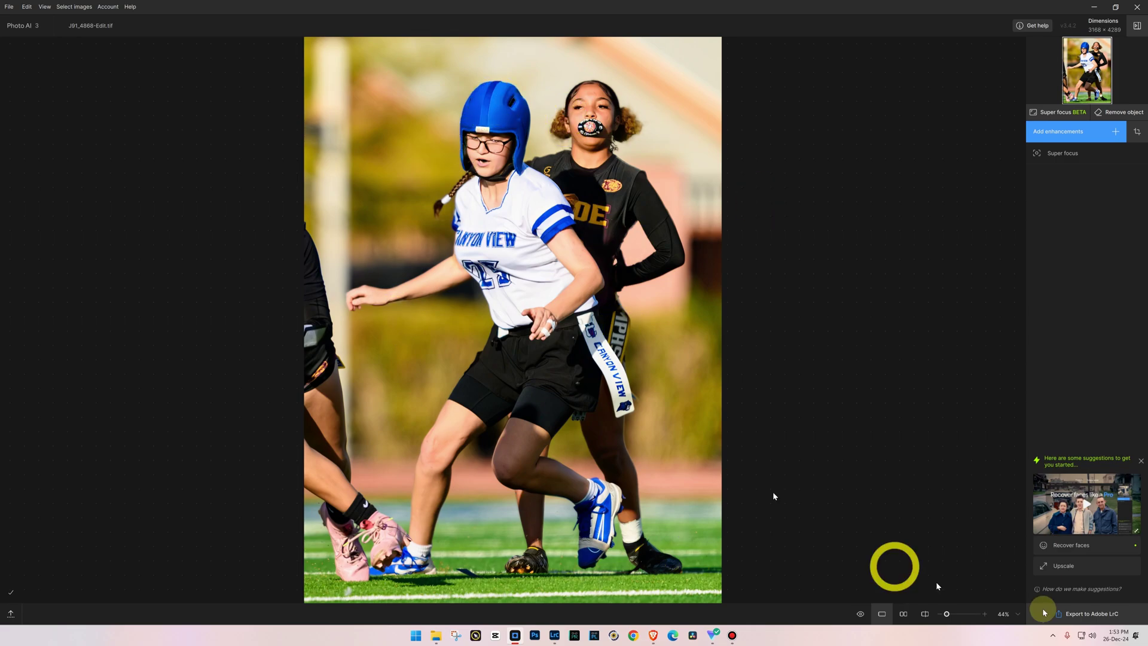
pyautogui.click(1076, 614)
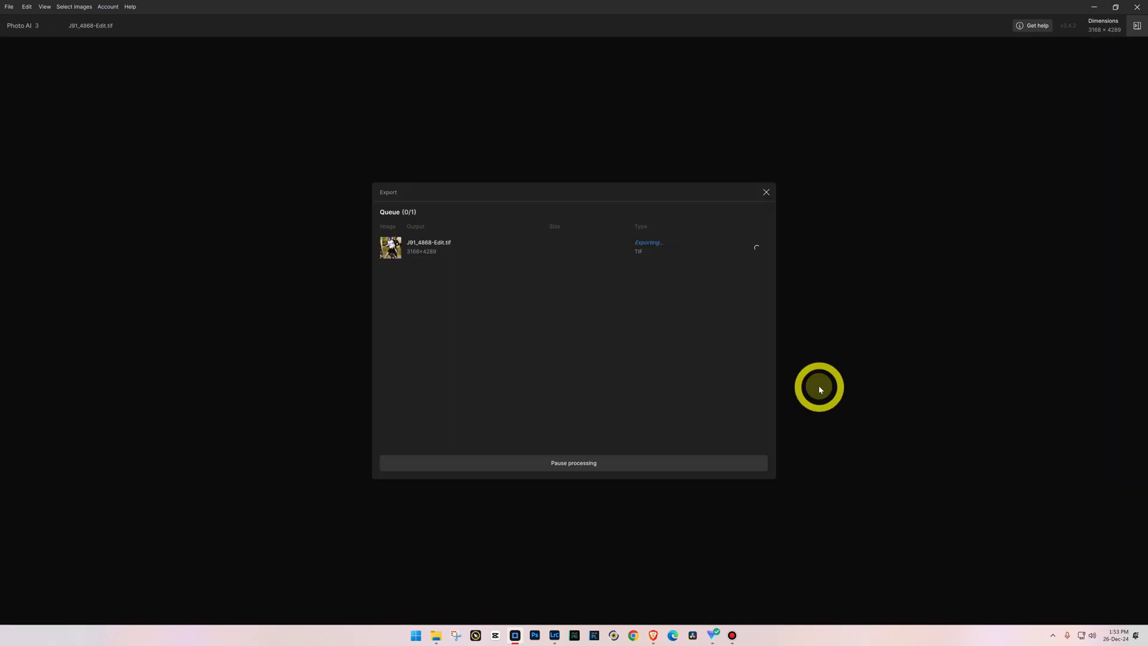
# Set the exported photo's highlights to -15, and inspect the rendered detail on the jersey and flag.
pyautogui.click(425, 236)
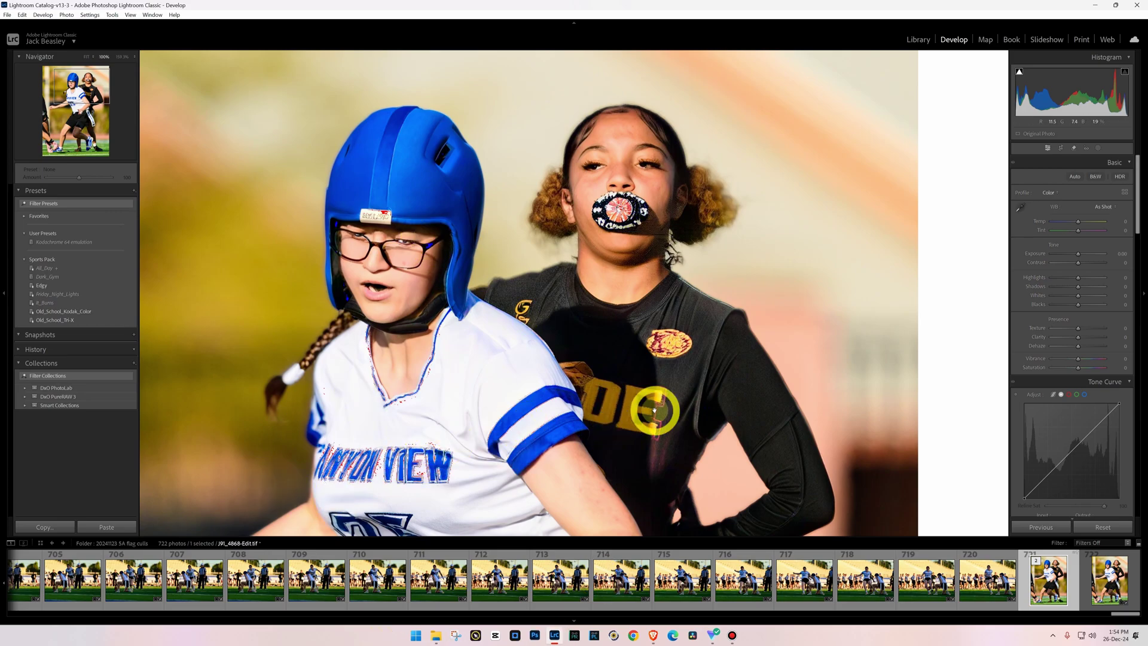
pyautogui.moveTo(598, 487); pyautogui.dragTo(592, 402)
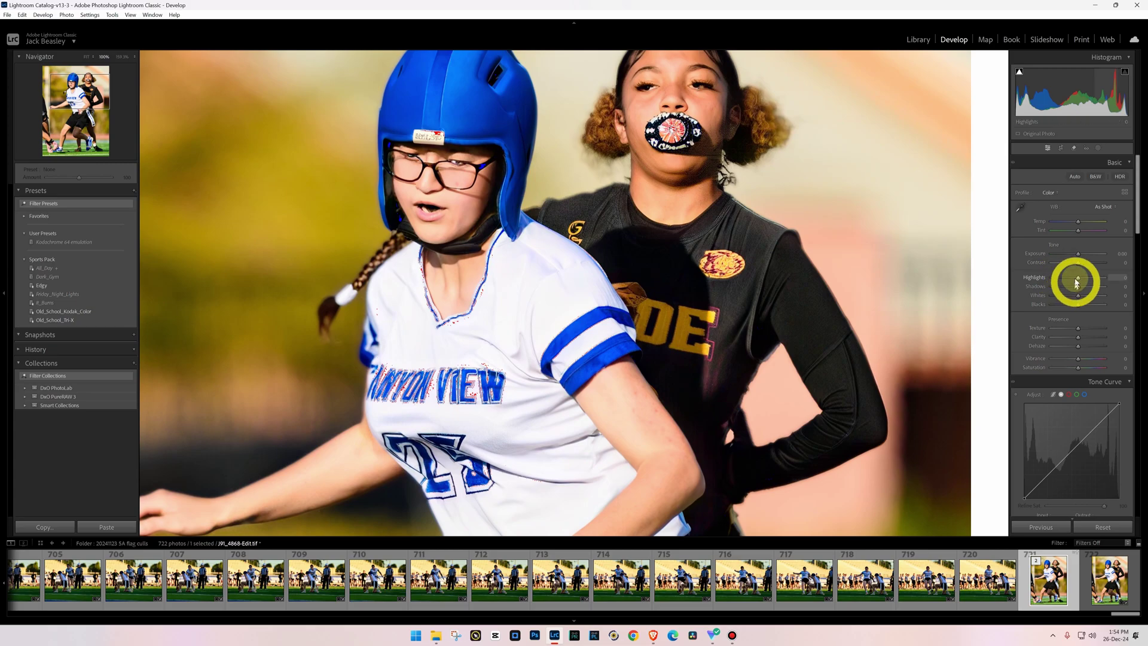
pyautogui.moveTo(1077, 280); pyautogui.dragTo(1073, 279)
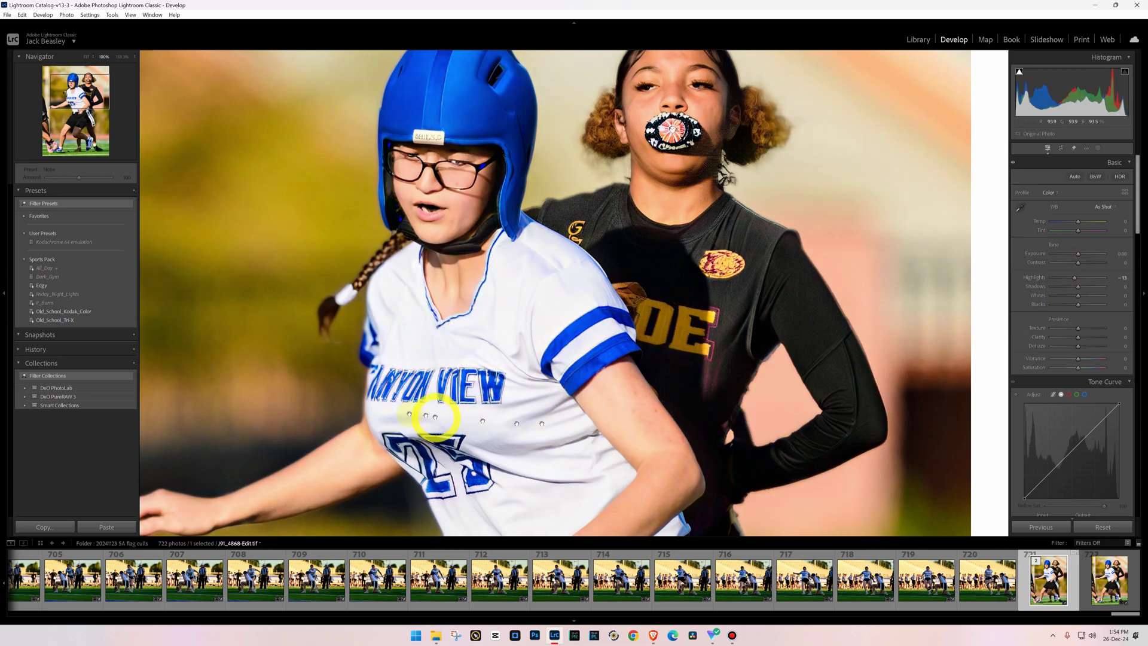
pyautogui.moveTo(446, 389); pyautogui.dragTo(514, 487)
pyautogui.moveTo(640, 461); pyautogui.dragTo(604, 218)
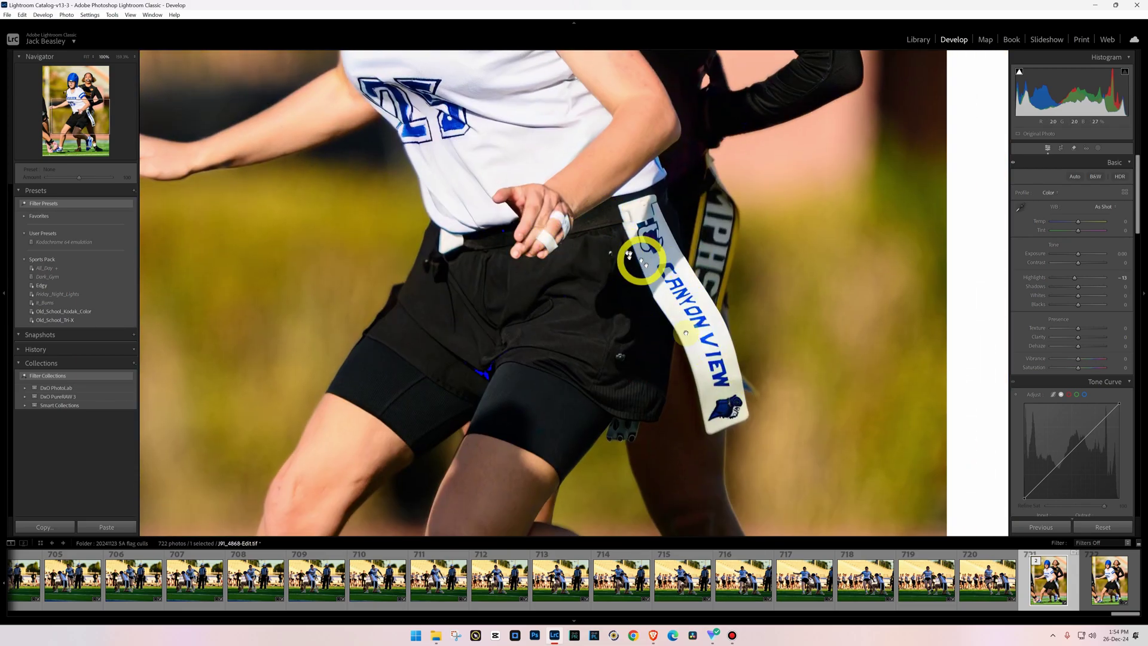
# Open the exported photo in Topaz Photo AI as a copy with Lightroom adjustments.
pyautogui.moveTo(575, 145); pyautogui.dragTo(680, 400)
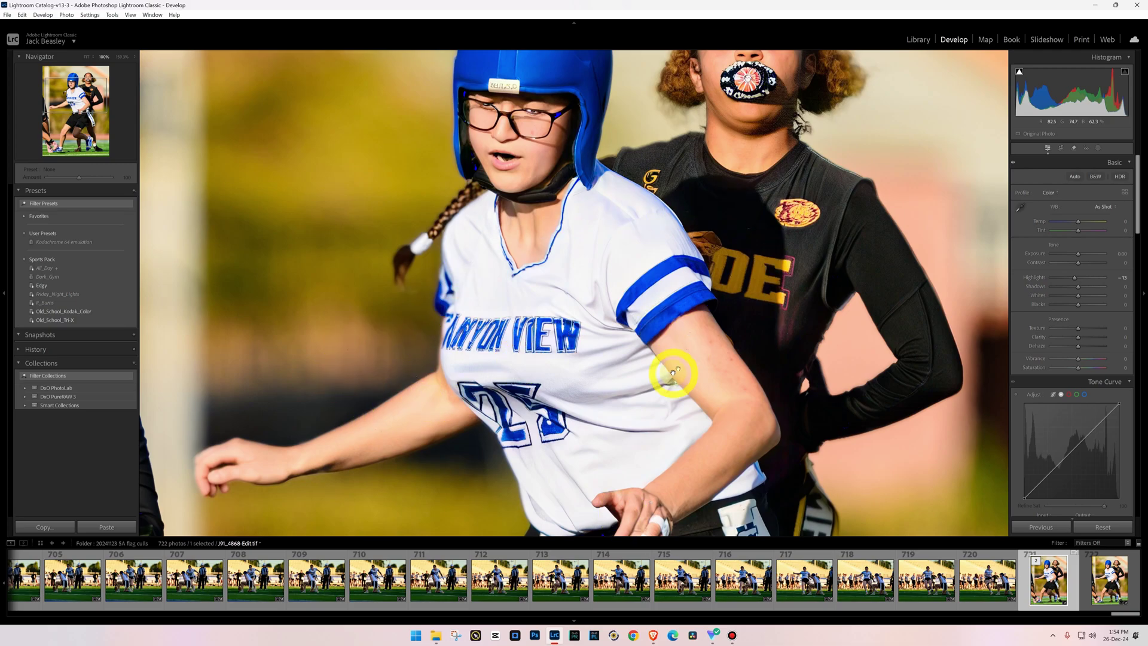
pyautogui.click(654, 636)
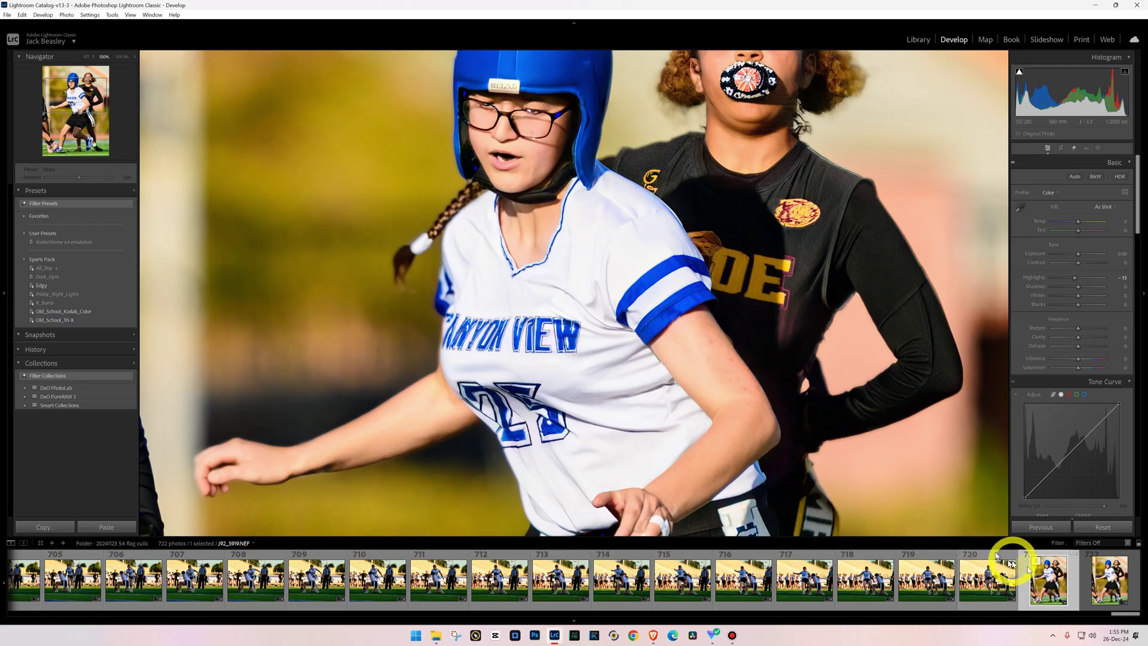
pyautogui.rightClick(1040, 572)
pyautogui.moveTo(1051, 350)
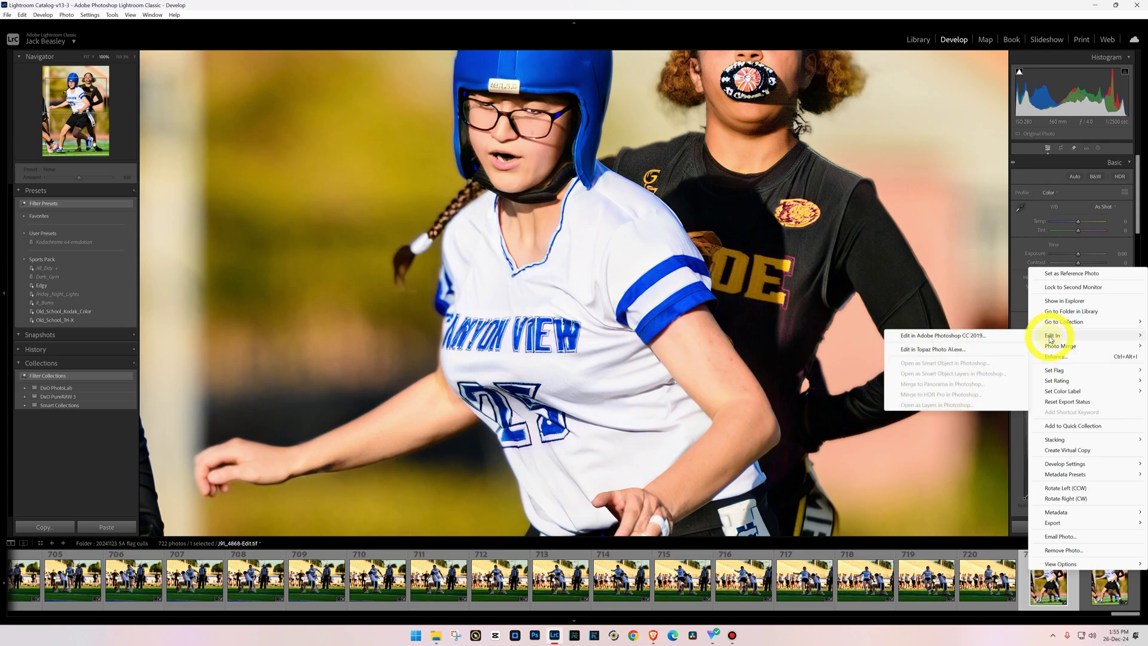
pyautogui.click(937, 351)
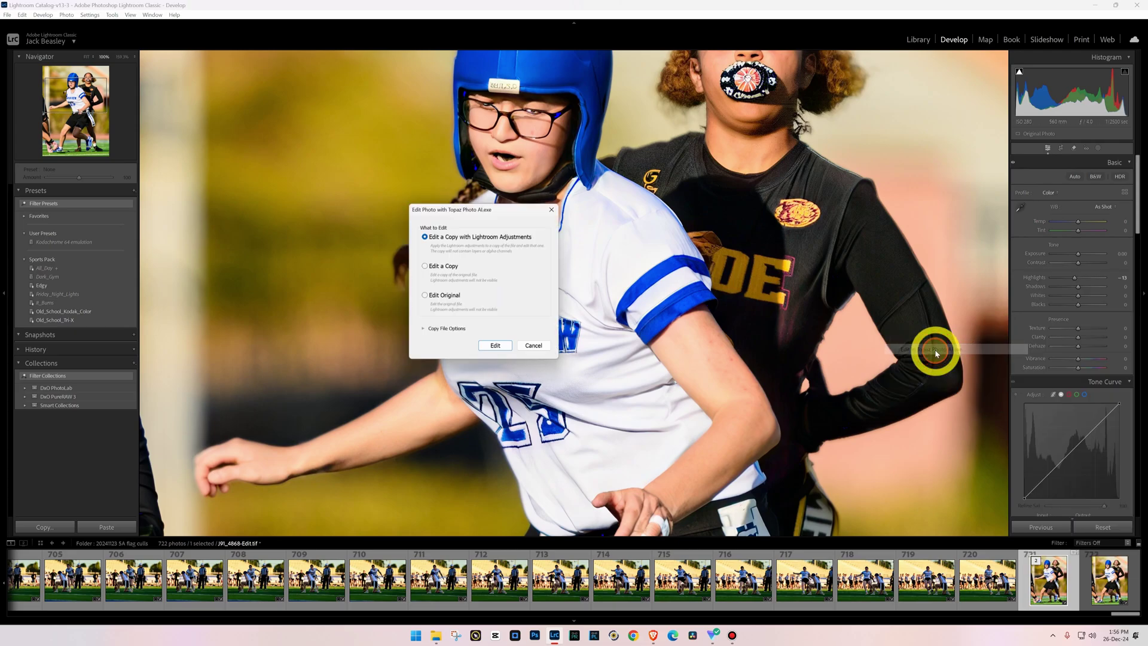
pyautogui.click(495, 349)
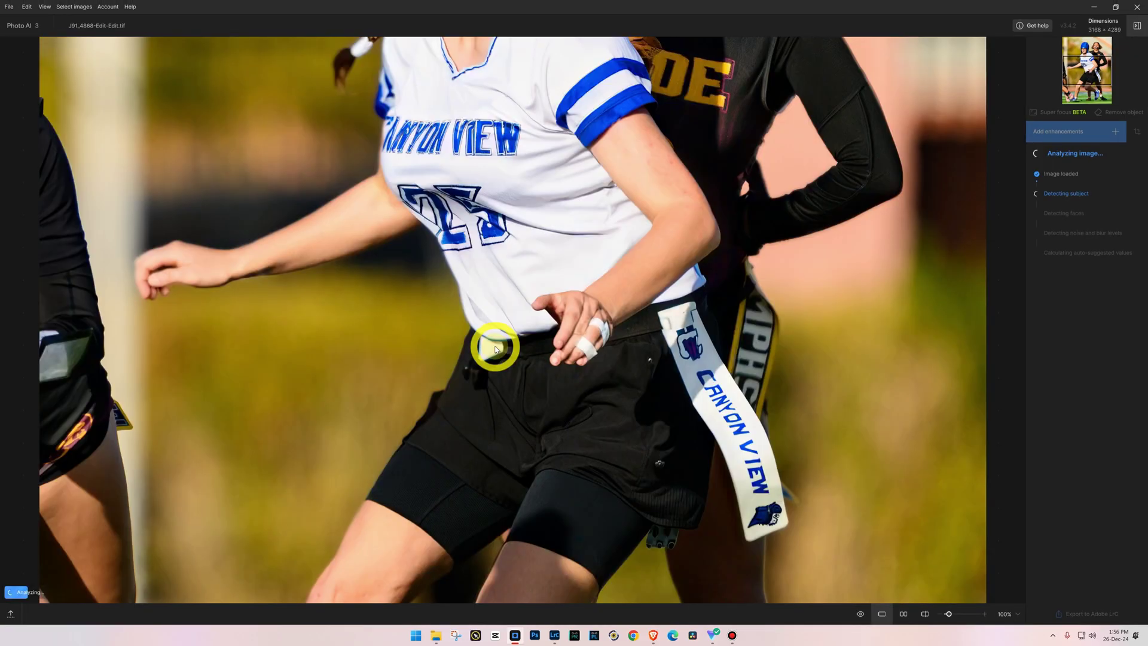
# Add the Preserve text enhancement to the photo.
pyautogui.moveTo(512, 141); pyautogui.dragTo(608, 351)
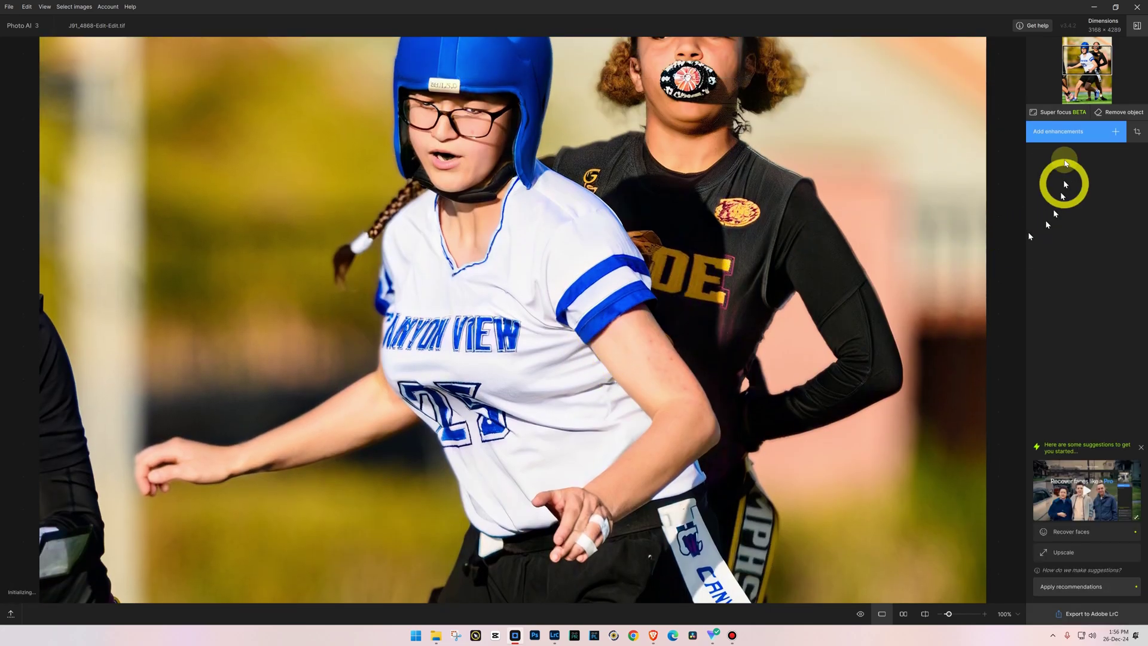
pyautogui.click(1075, 132)
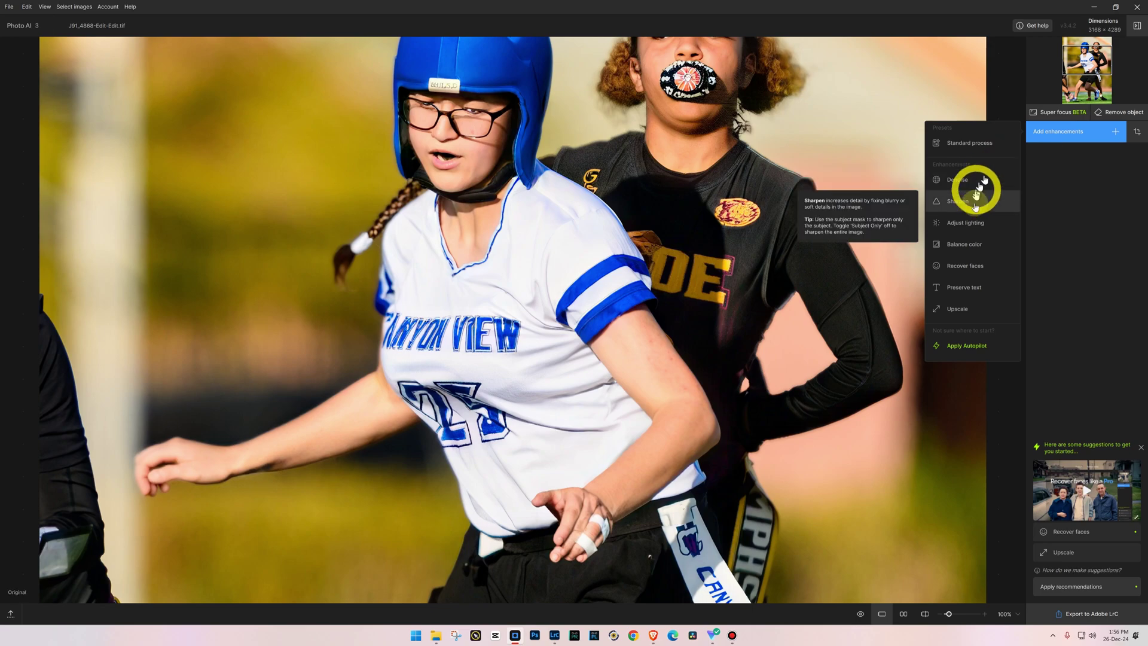
pyautogui.click(962, 289)
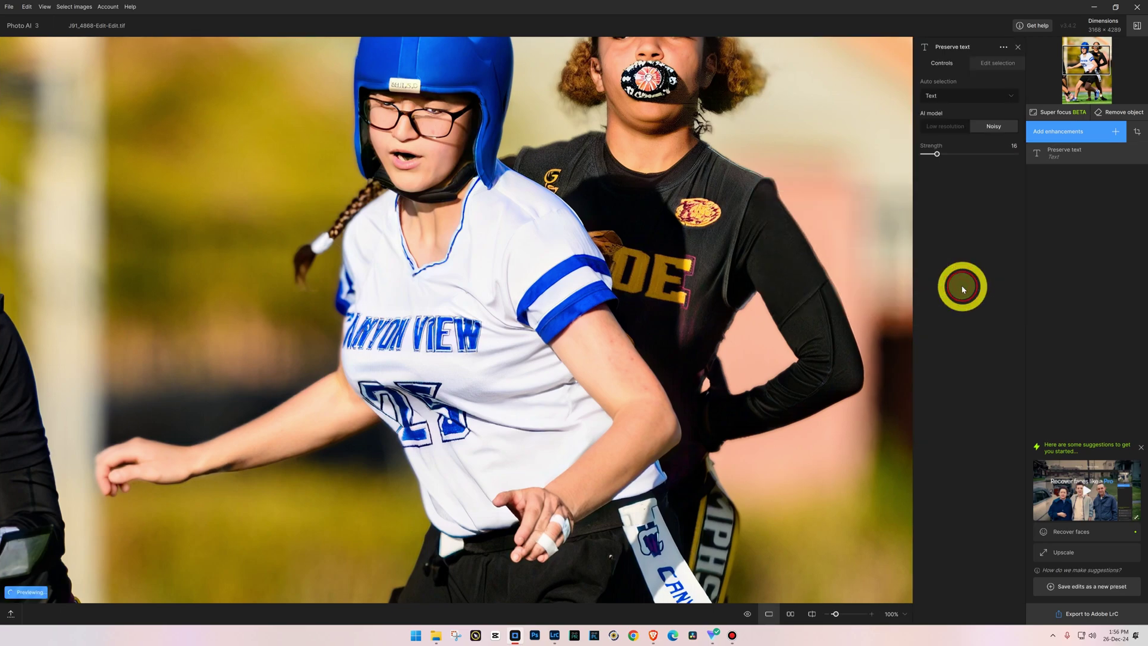
# Check the automatic text selection on the jerseys and flag, and set the Preserve text AI model to Low resolution.
pyautogui.click(995, 65)
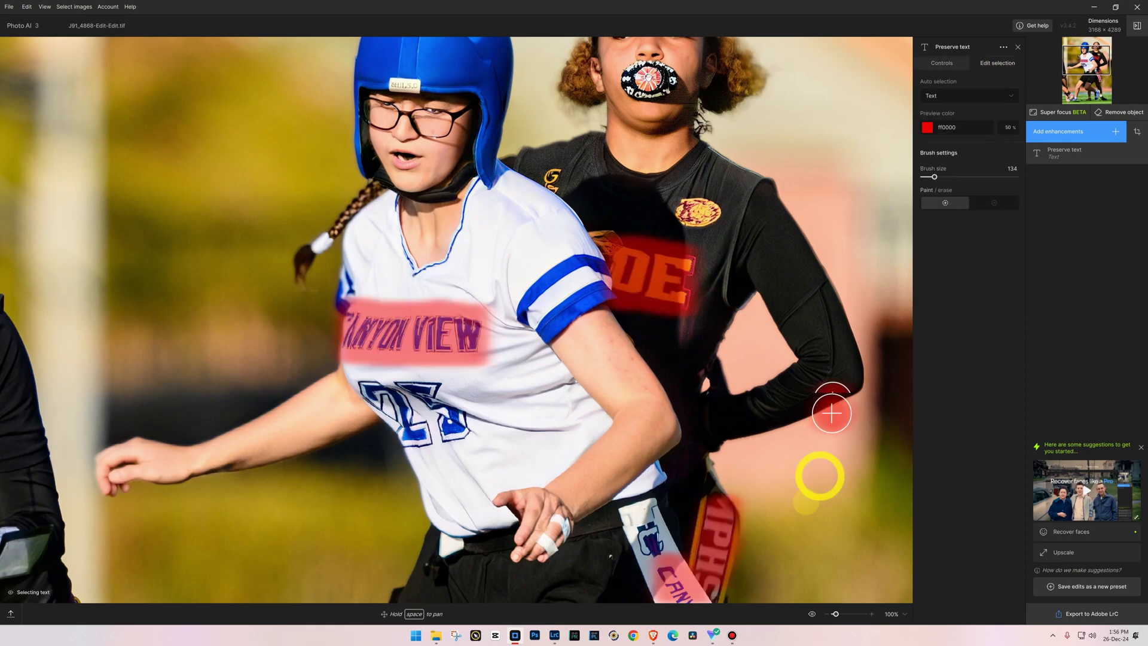
pyautogui.scroll(-3, 805, 502)
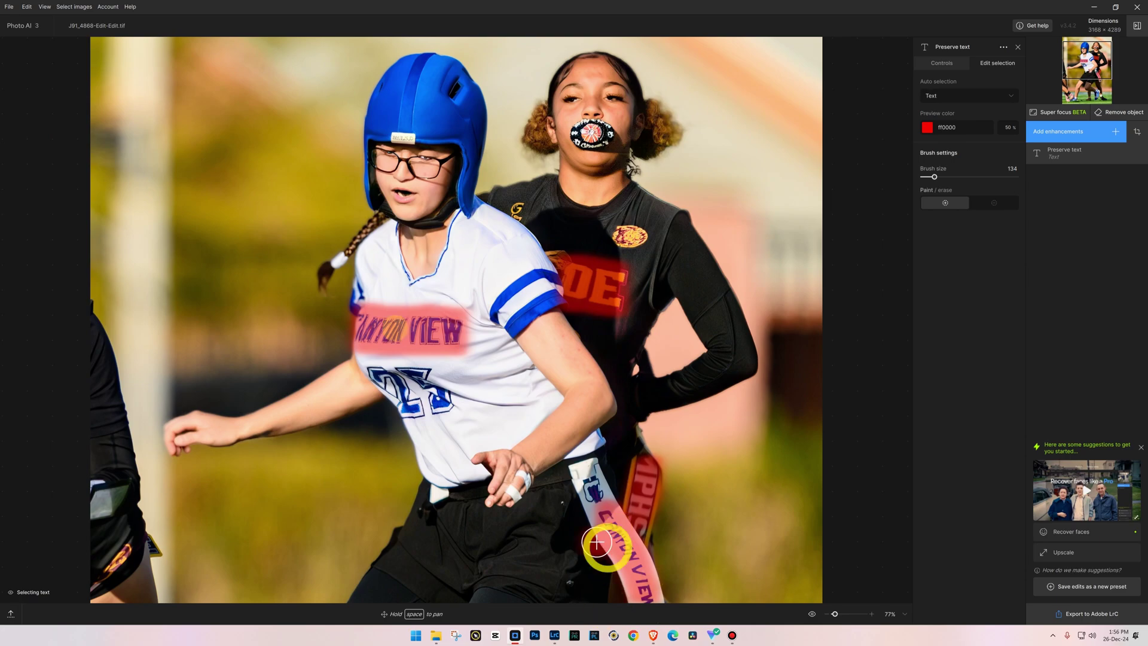
pyautogui.moveTo(596, 542); pyautogui.dragTo(650, 580)
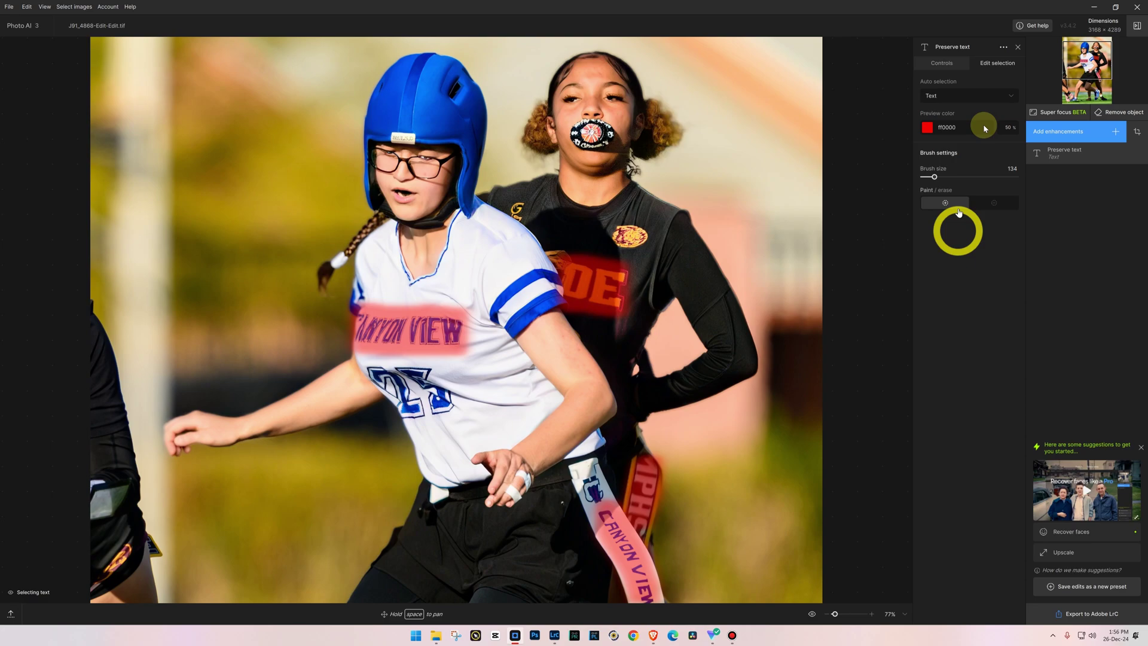
pyautogui.click(941, 63)
pyautogui.click(943, 128)
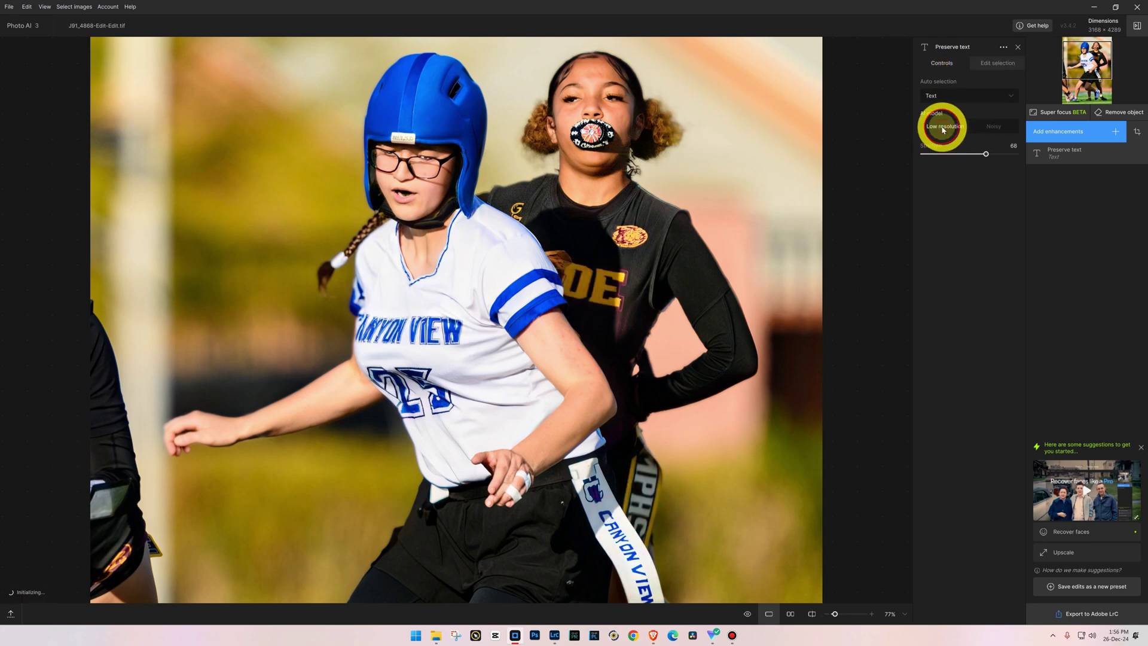